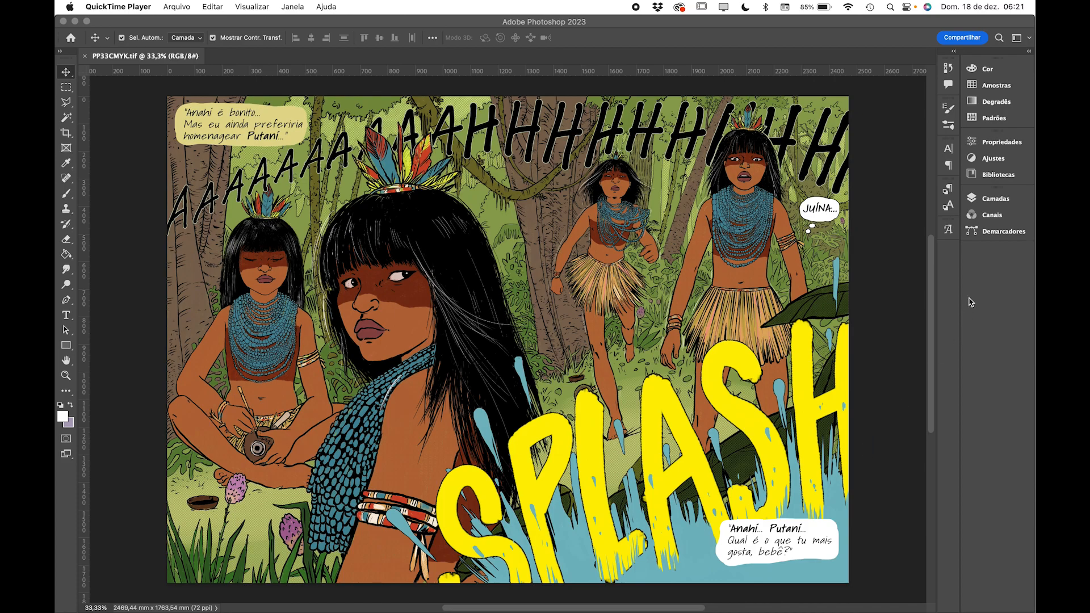
Step: Check the layer structure of the comic page
click(997, 203)
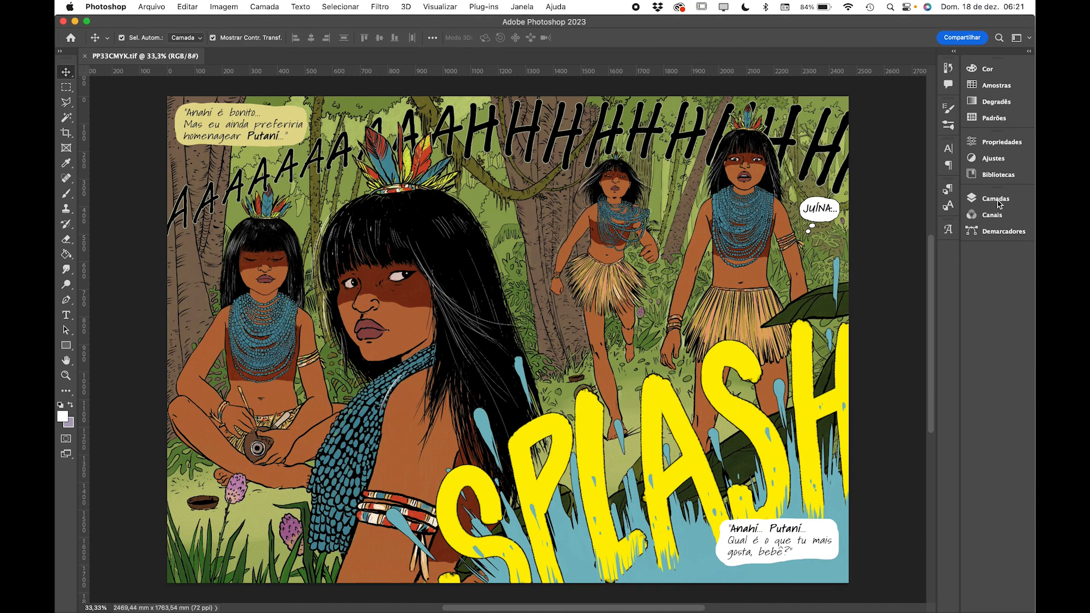
click(996, 200)
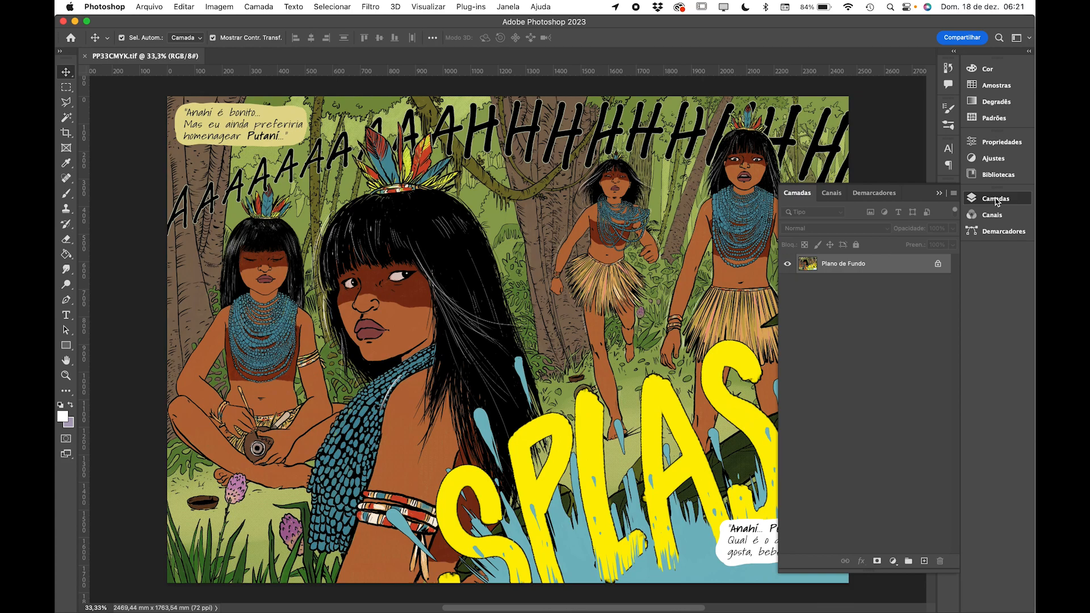
click(939, 194)
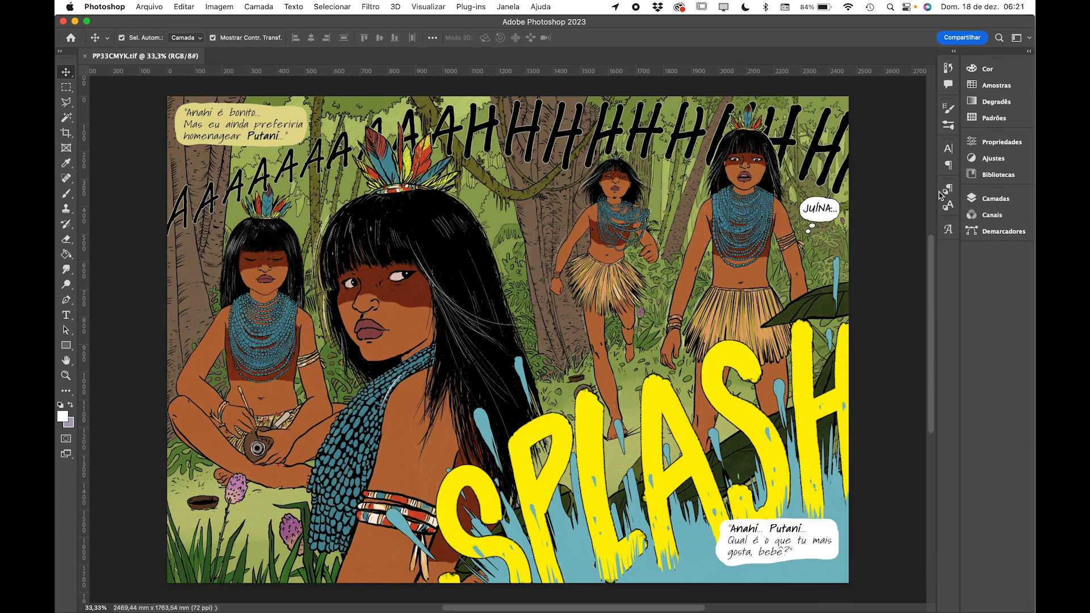
Step: View the Vermelho, Verde and Azul channels of the RGB image one at a time
click(995, 217)
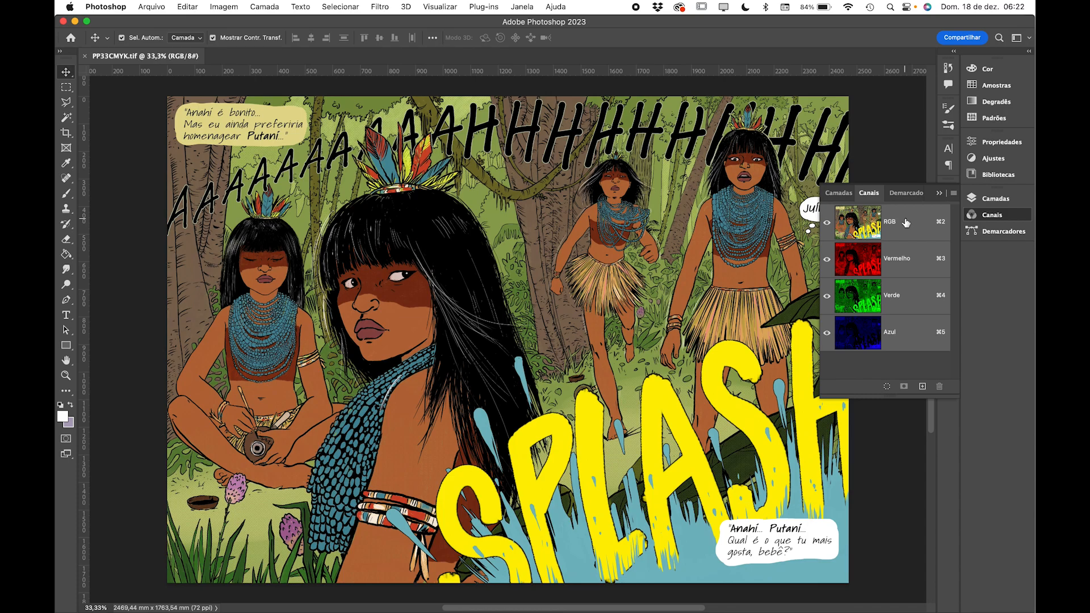
click(908, 267)
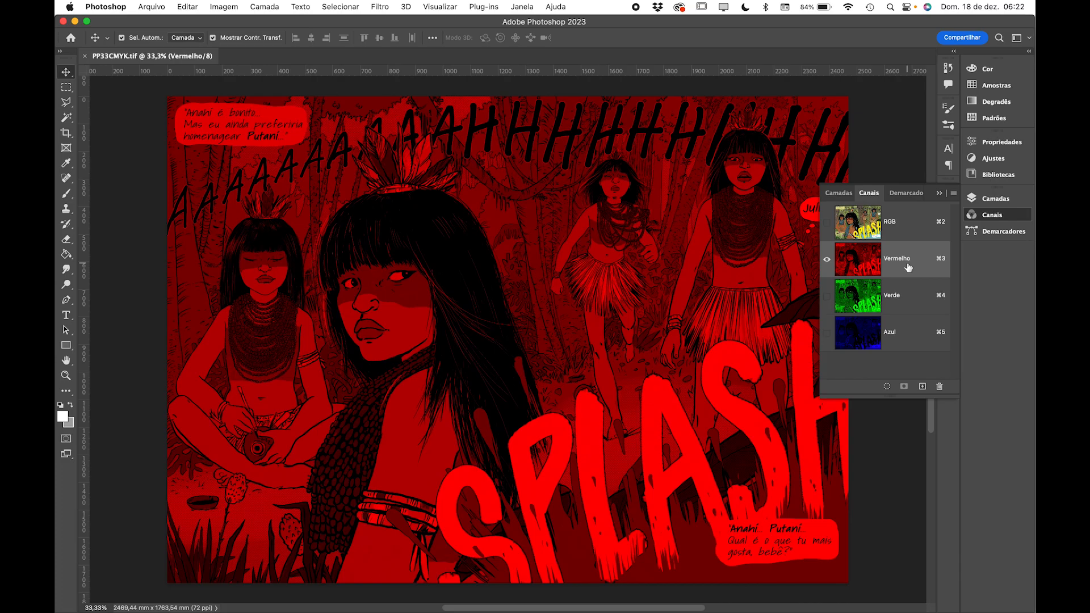
click(911, 304)
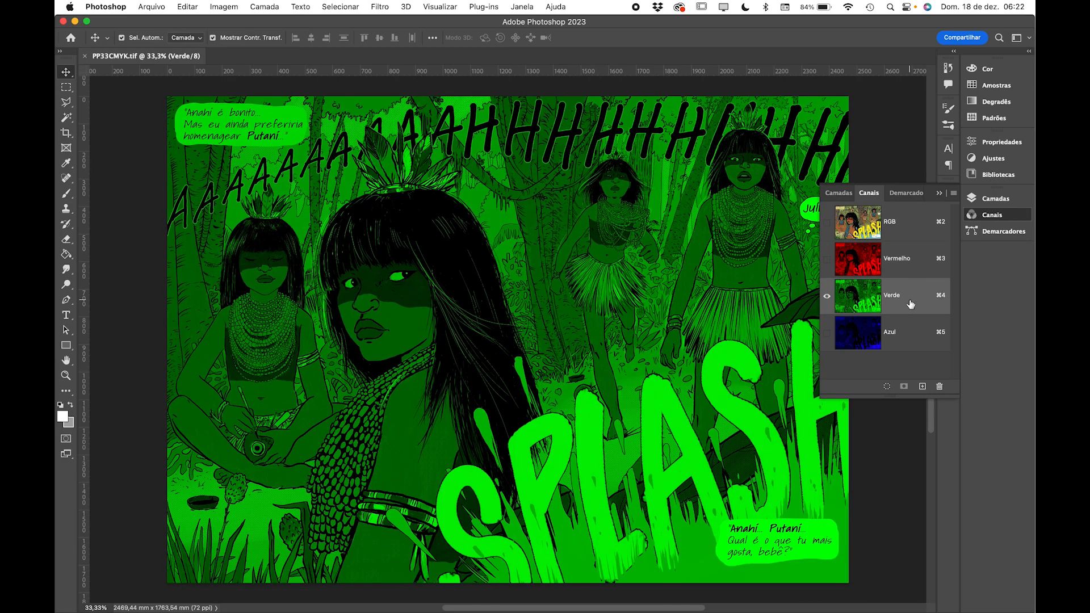
click(917, 343)
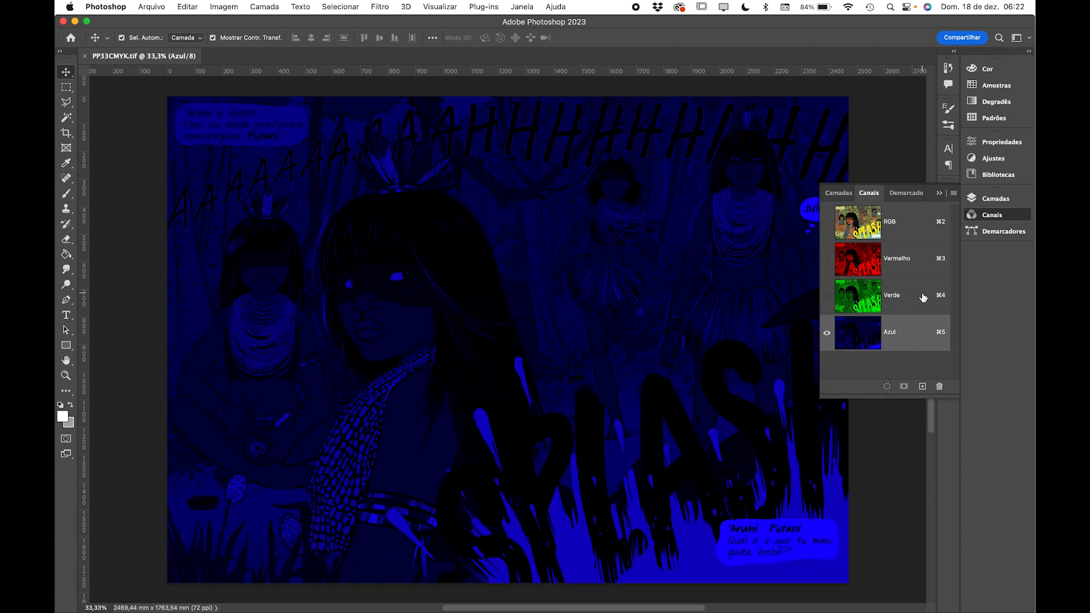
Step: Compare the RGB channels in pairs: Vermelho with Azul, Vermelho with Verde, and Verde with Azul
click(913, 261)
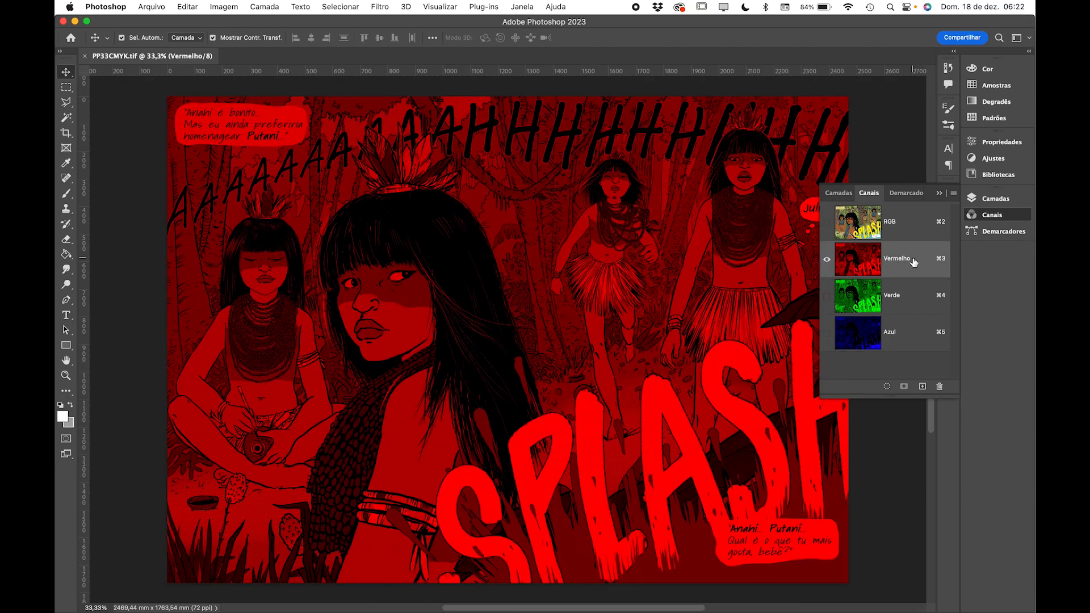
click(827, 334)
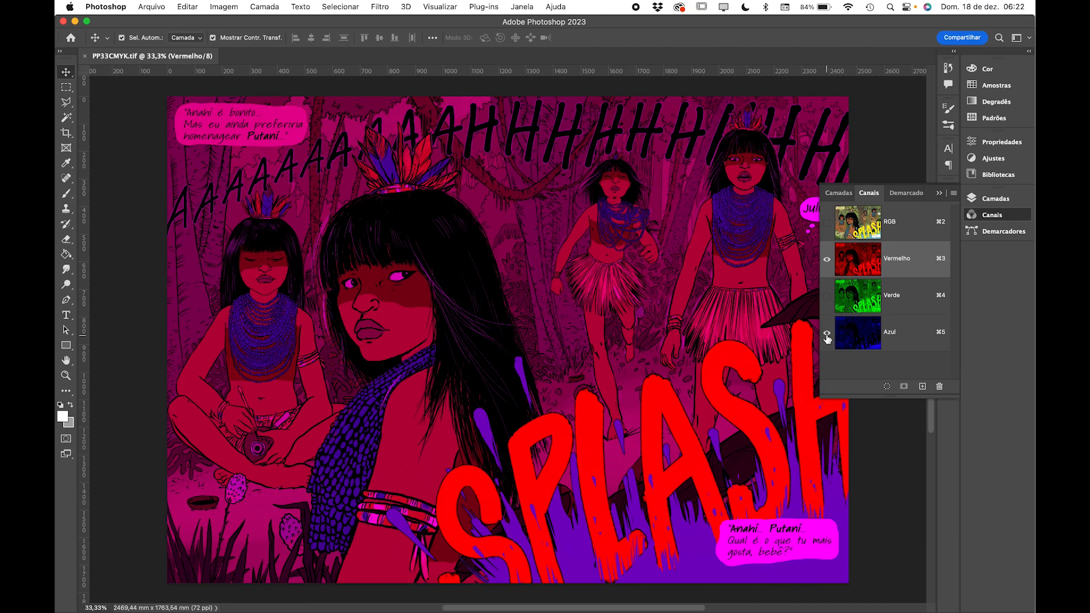
click(827, 336)
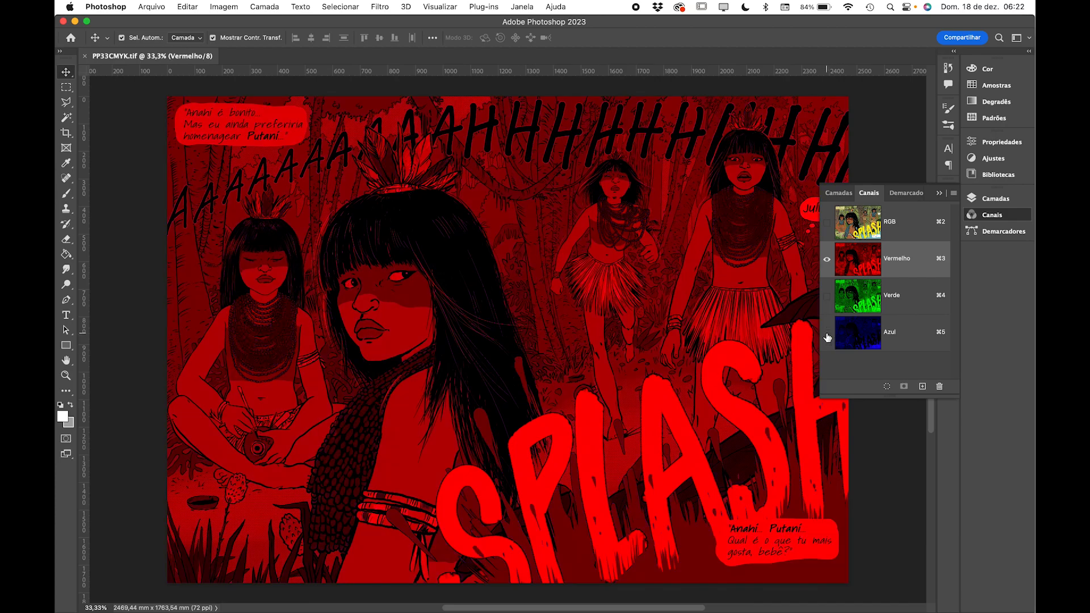
click(827, 297)
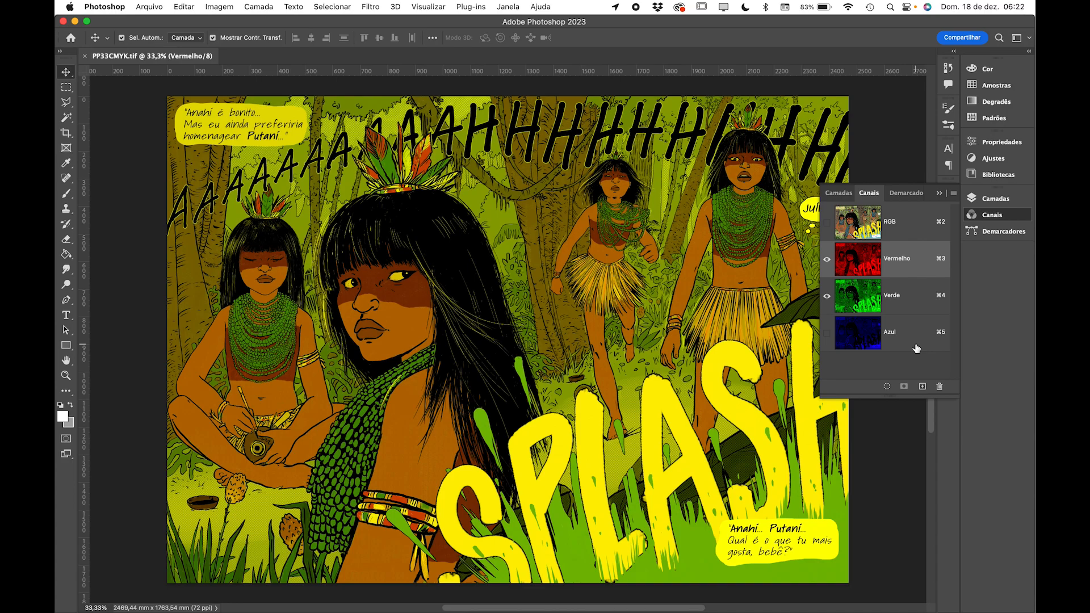
click(827, 259)
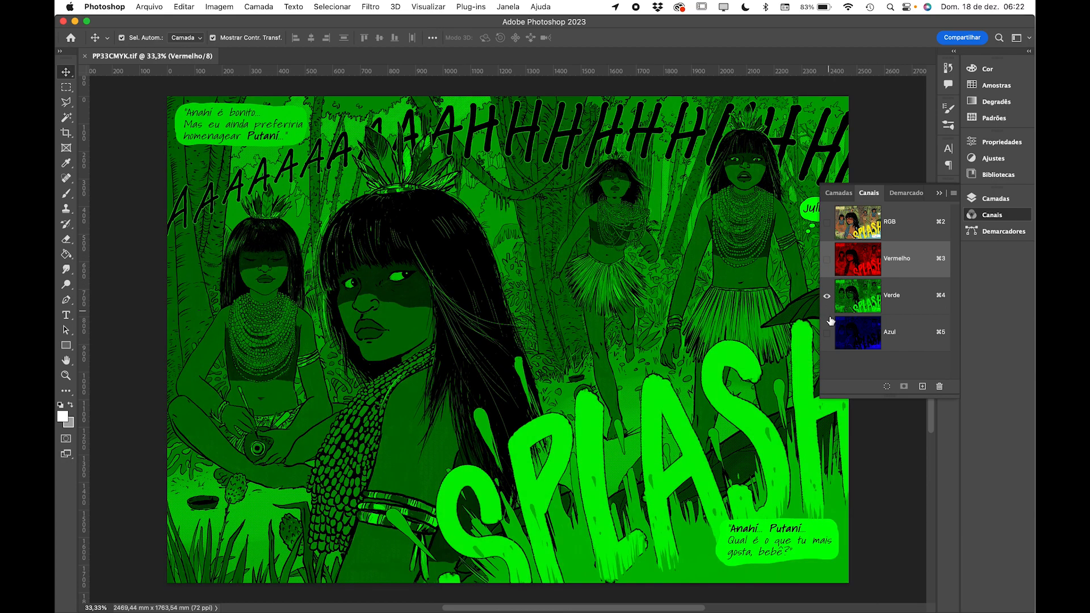
click(827, 333)
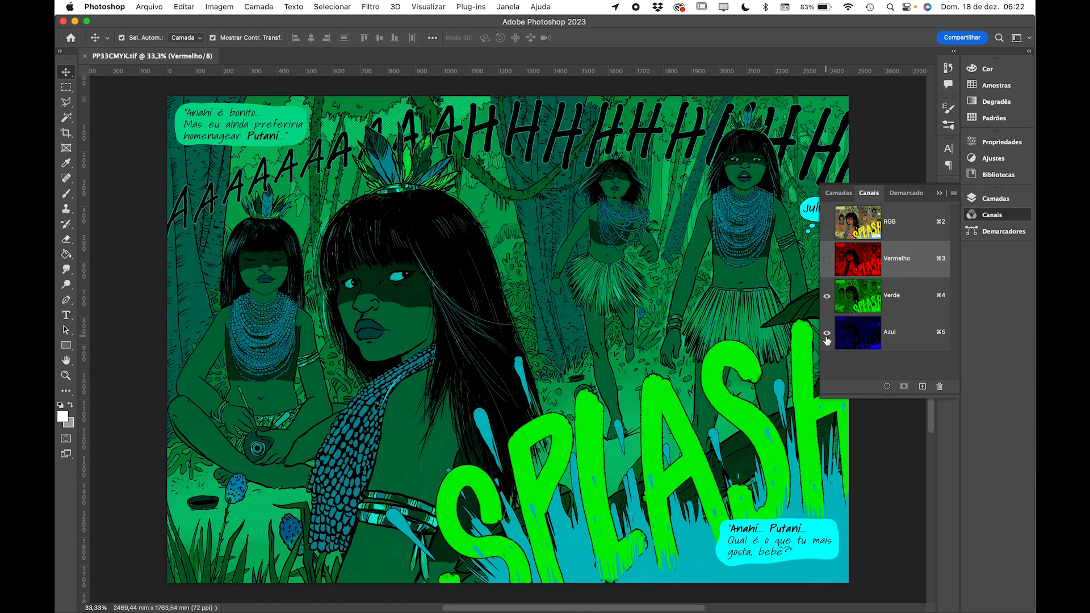
Step: Review the Plano de Fundo layer and restore the full RGB composite view of the image
click(938, 194)
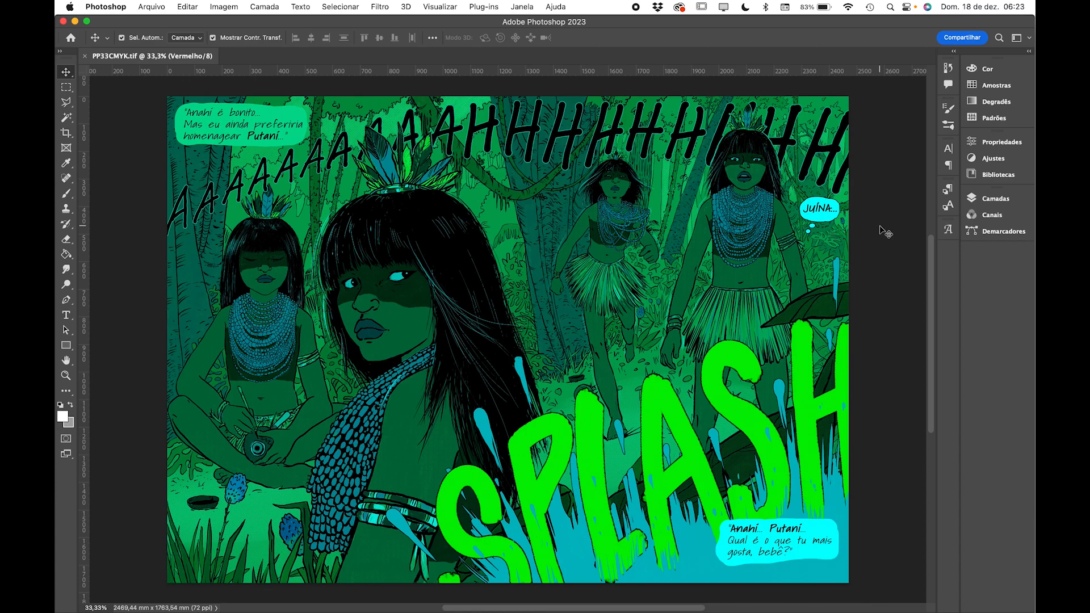
click(995, 199)
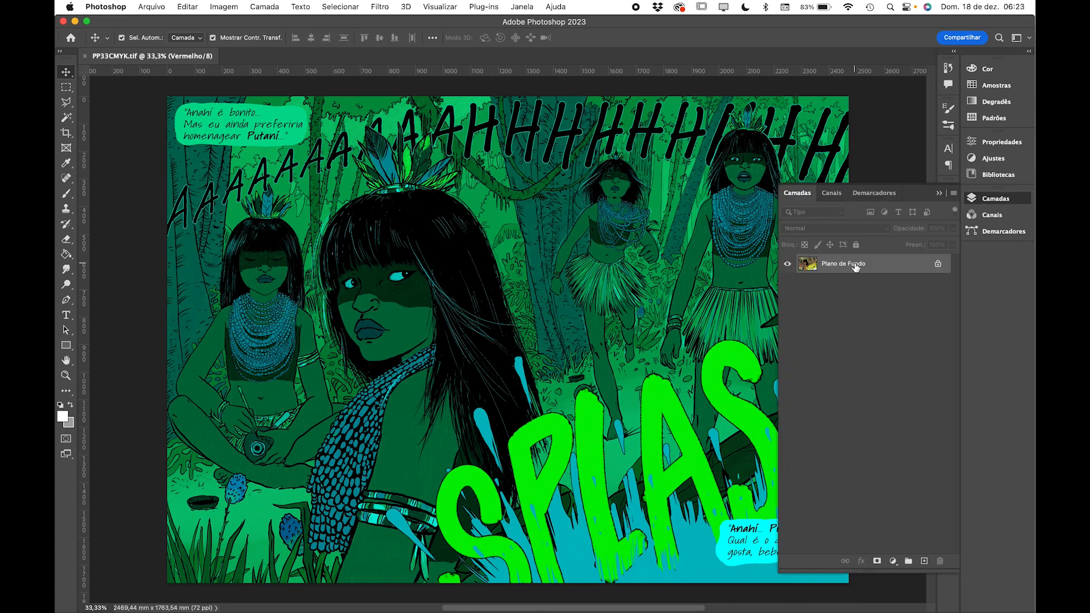
click(992, 214)
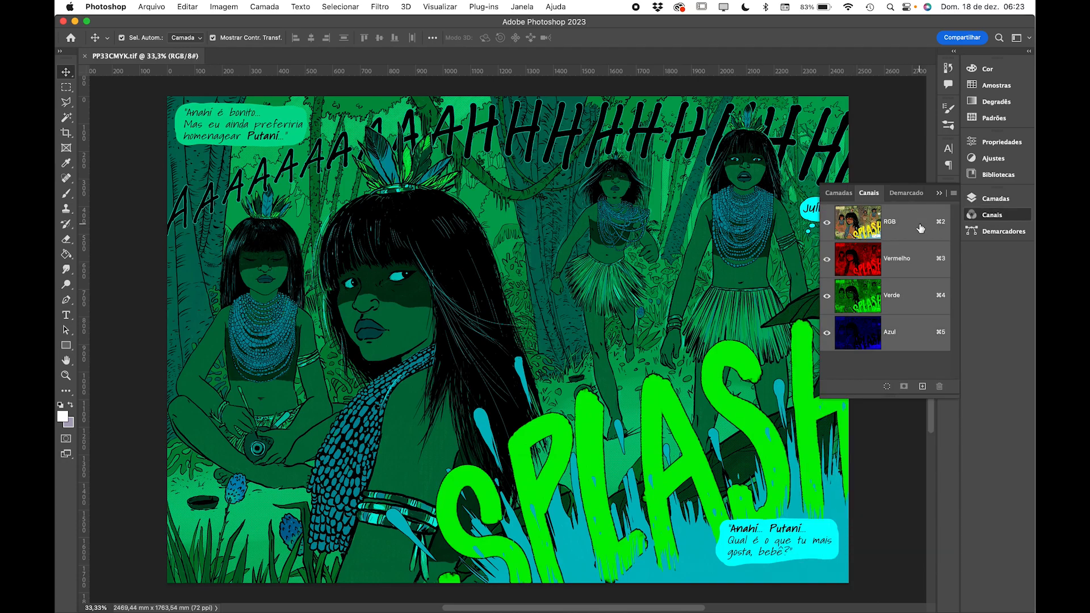
click(920, 229)
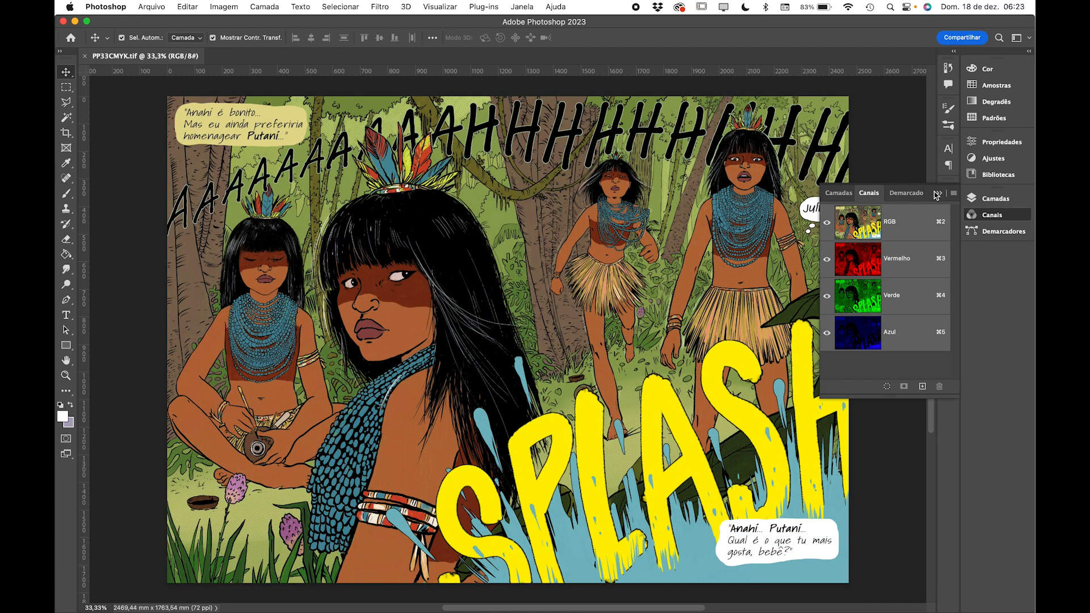
click(937, 193)
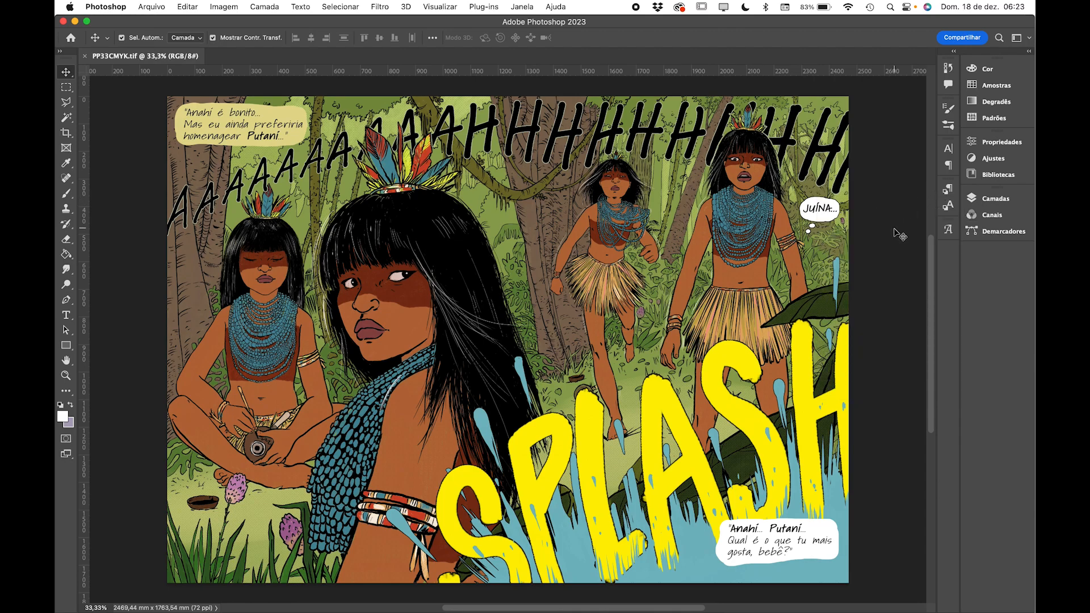
Step: Convert the image to the CMYK color mode and accept the conversion
click(229, 10)
mouse_move(228, 24)
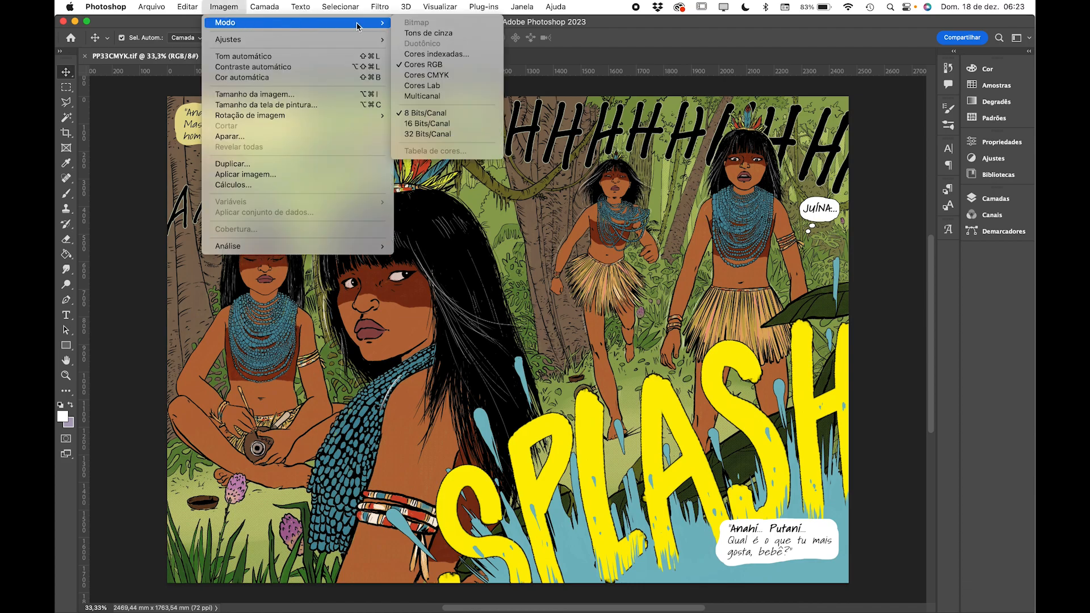
click(420, 76)
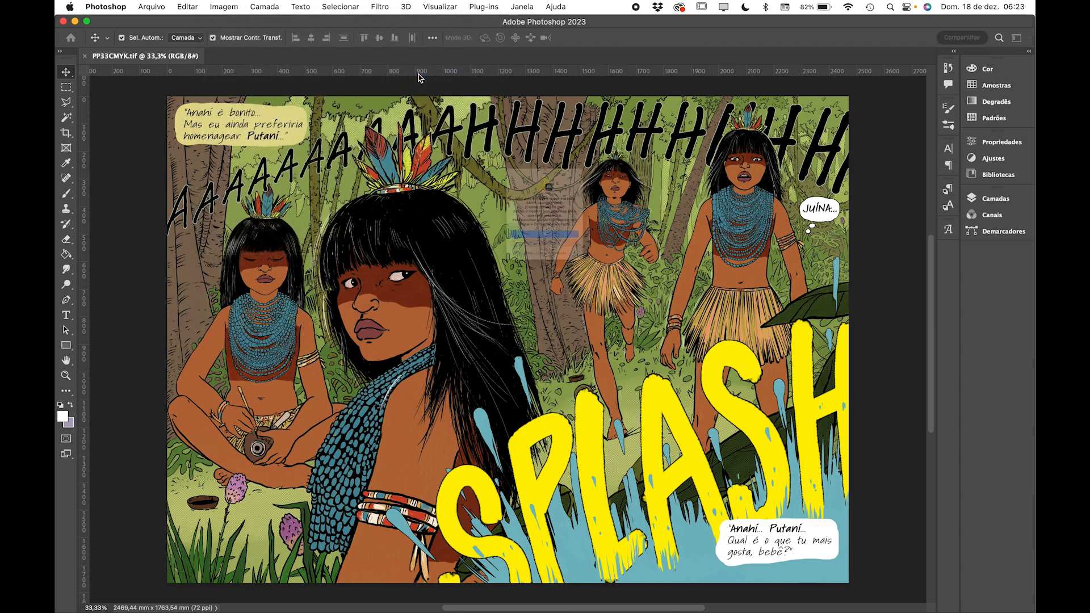
click(555, 259)
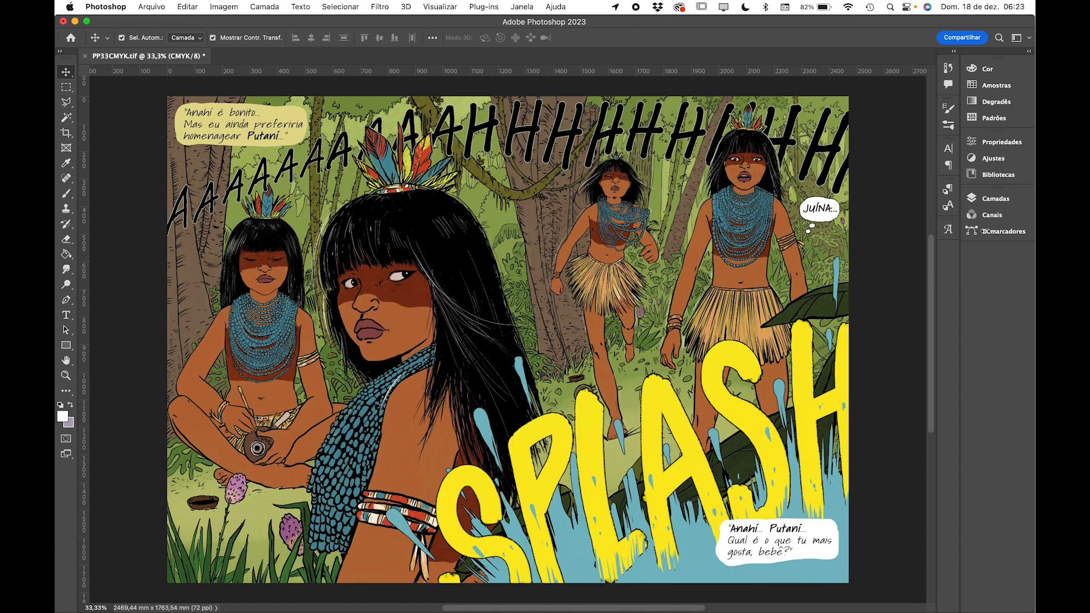
Step: View the Ciano, Magenta and Amarelo channels one at a time, and return to the CMYK composite
click(1006, 220)
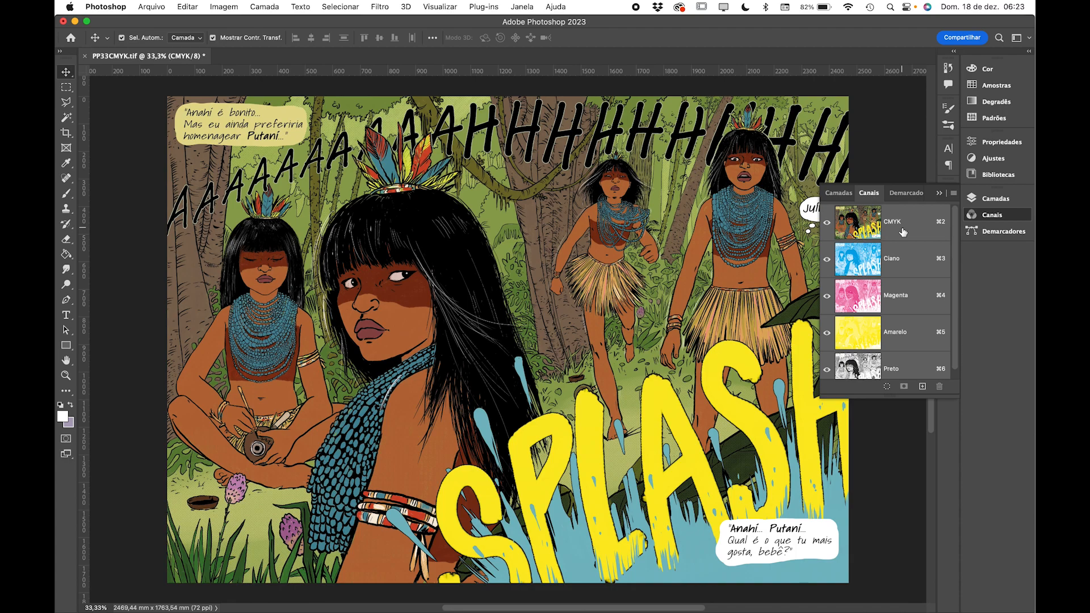
click(910, 255)
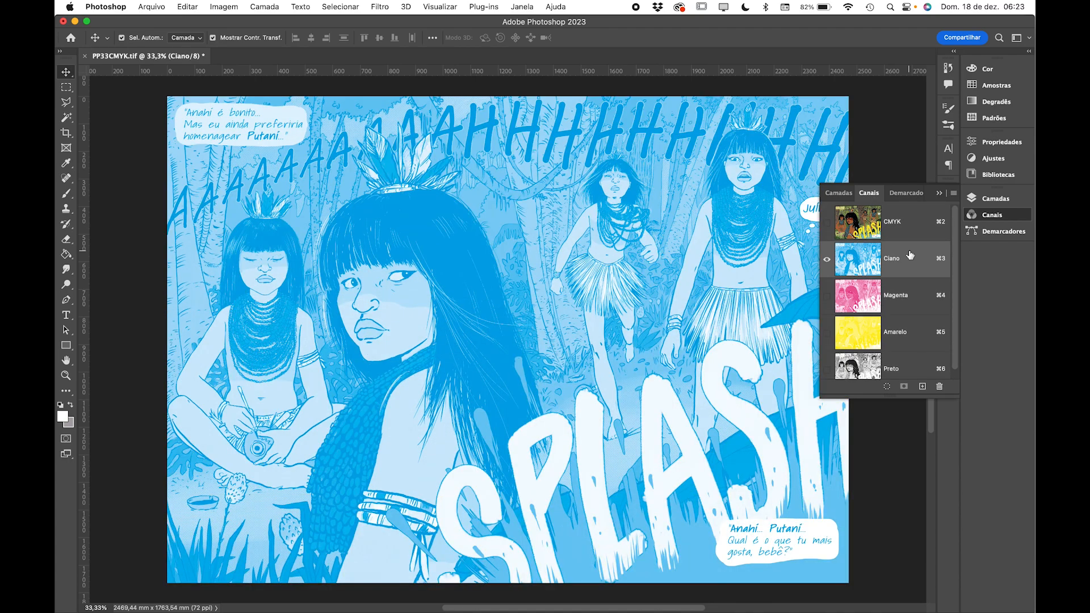
click(900, 299)
click(914, 339)
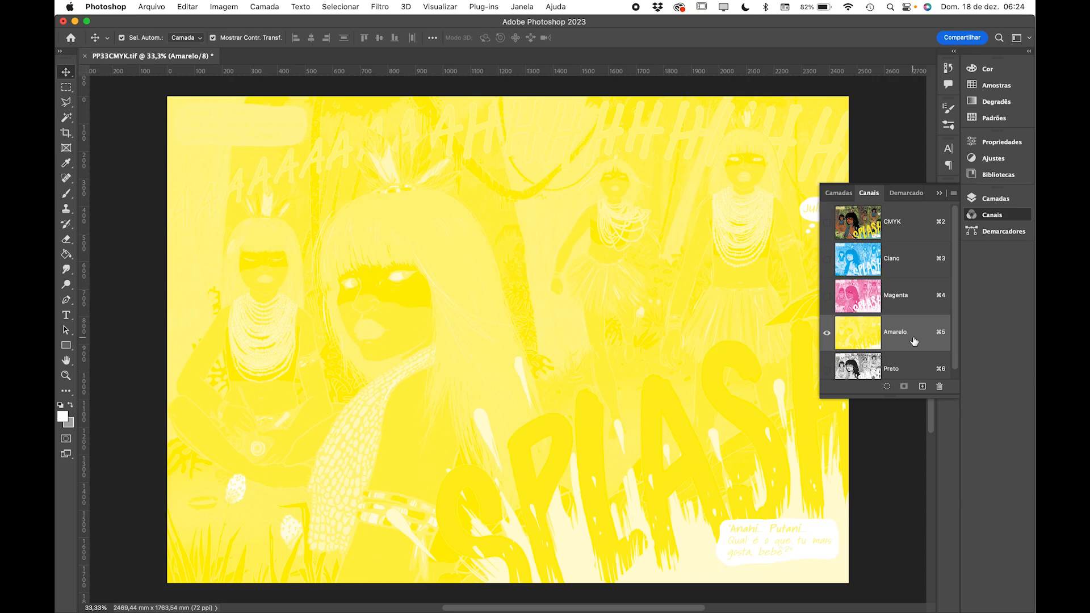
click(918, 220)
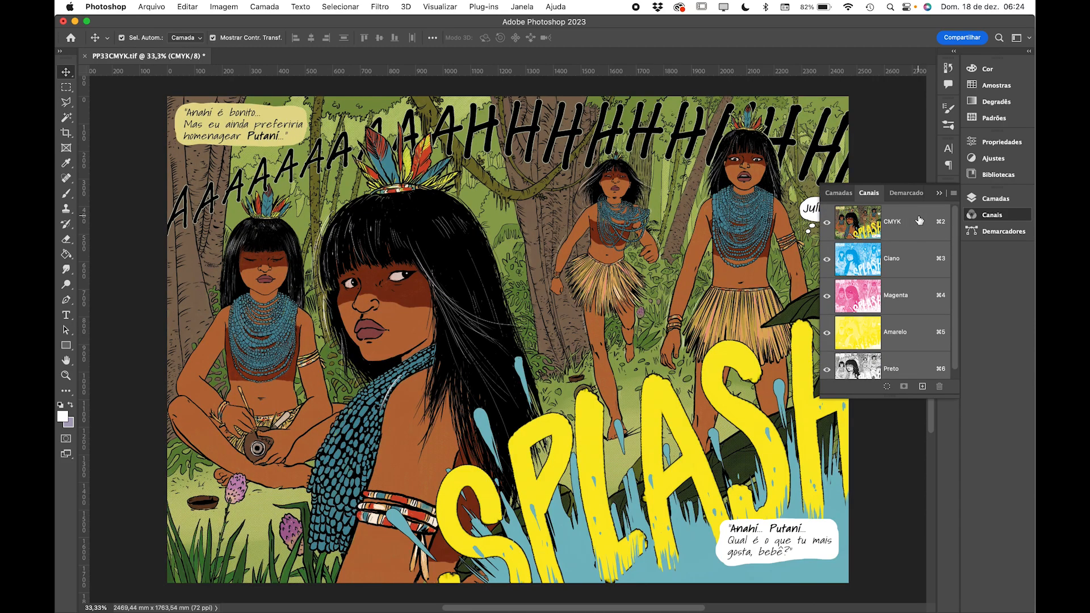
Step: Compare the CMYK channels in pairs: Ciano with Amarelo, Ciano with Magenta, and Magenta with Amarelo
click(901, 272)
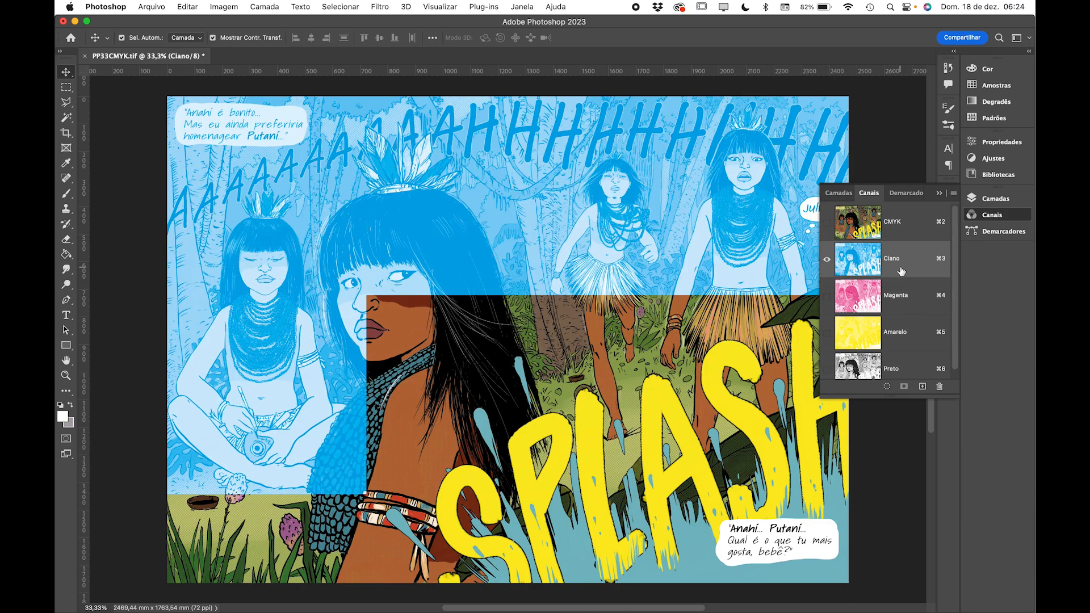
click(826, 333)
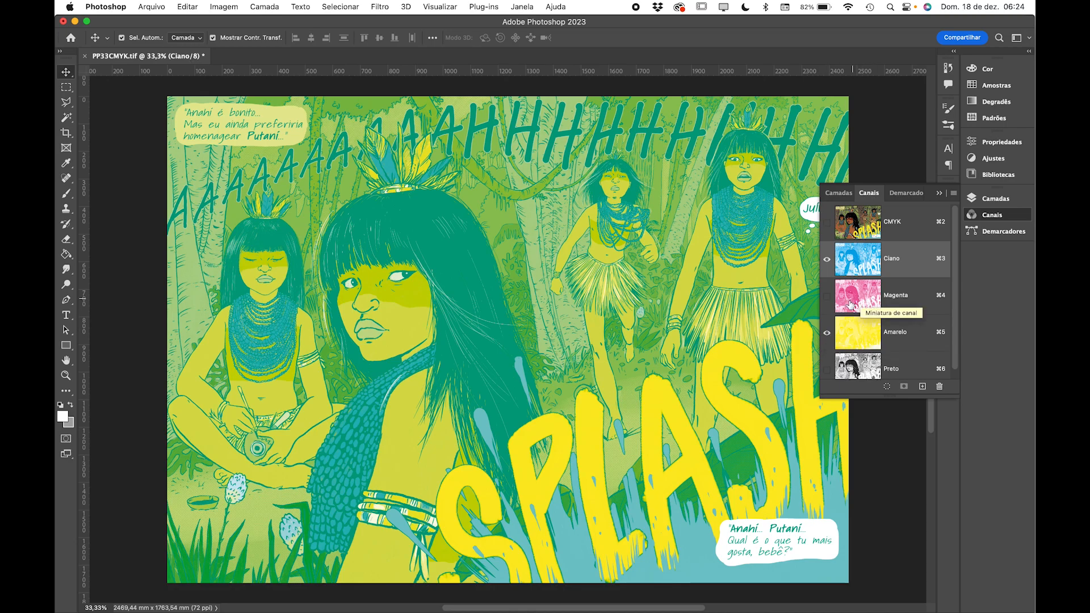
click(826, 334)
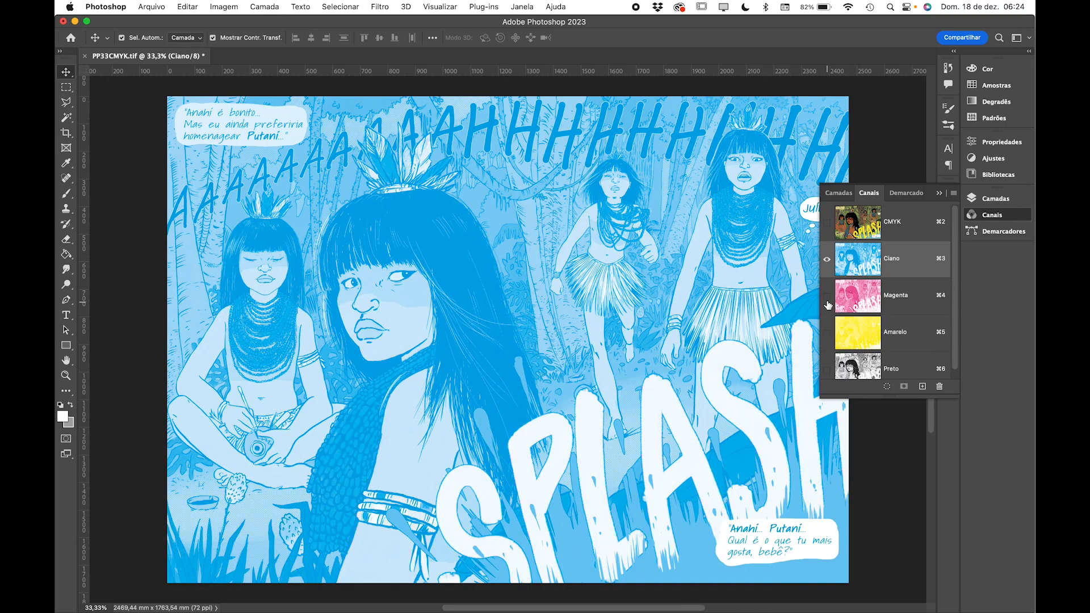
click(826, 296)
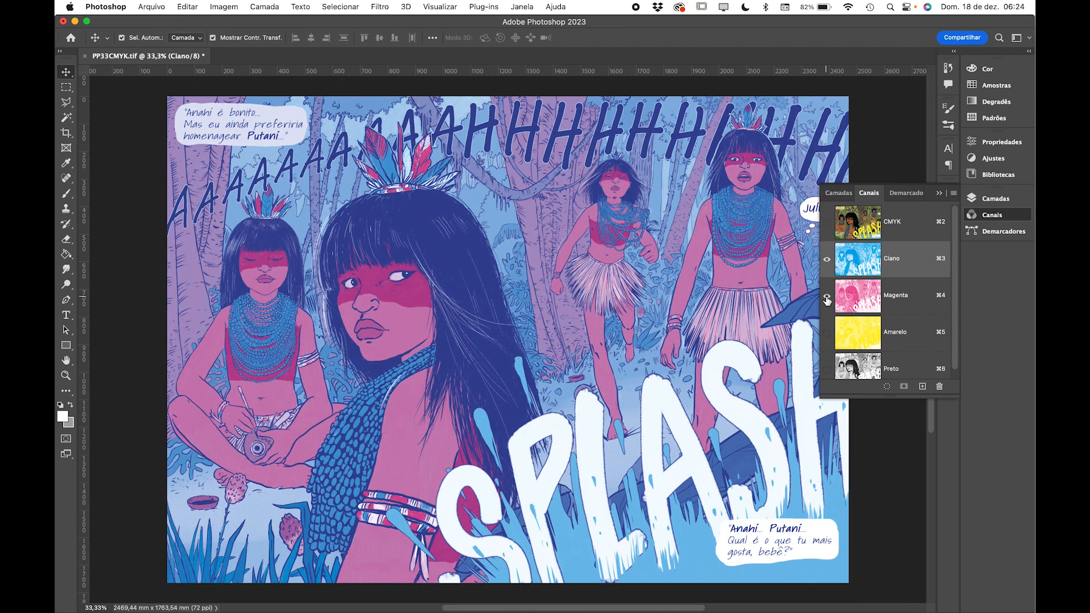
click(826, 260)
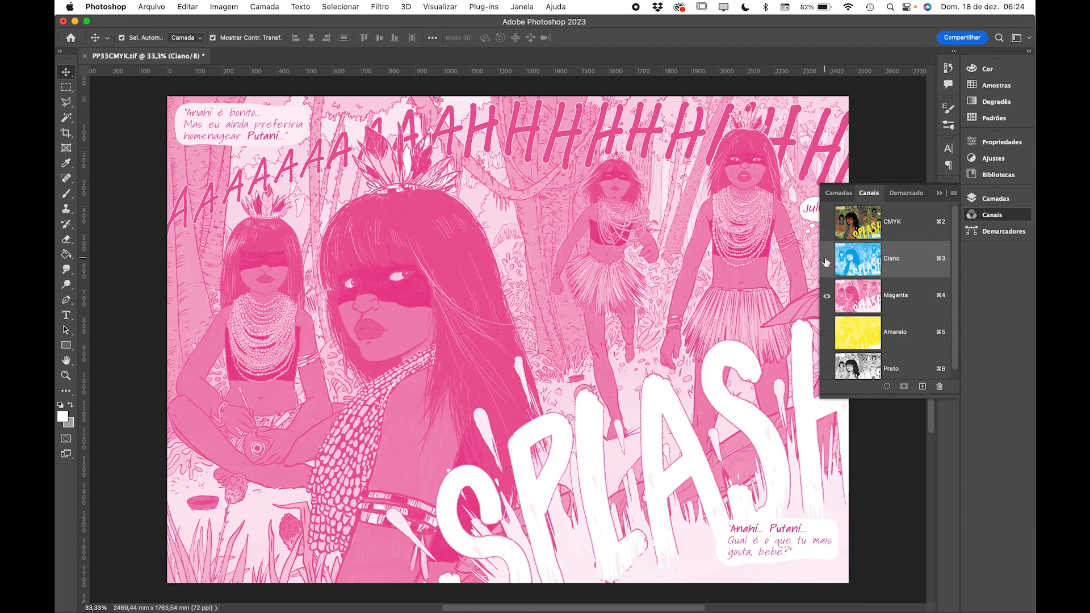
click(827, 334)
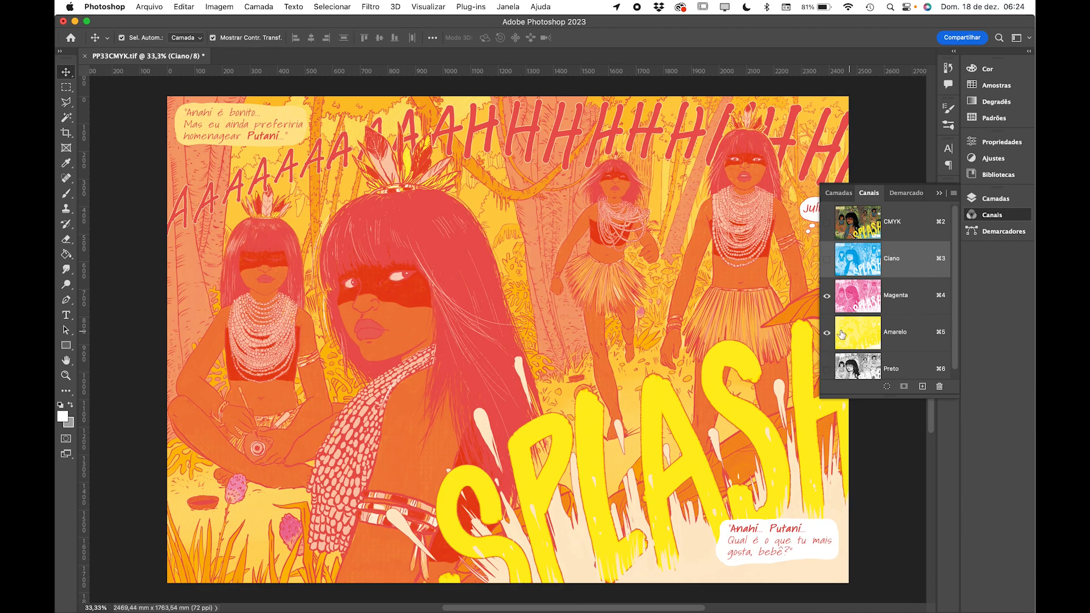
Step: Show Ciano, Magenta and Amarelo together and compare the image with and without Preto, leaving all four channels on
click(827, 260)
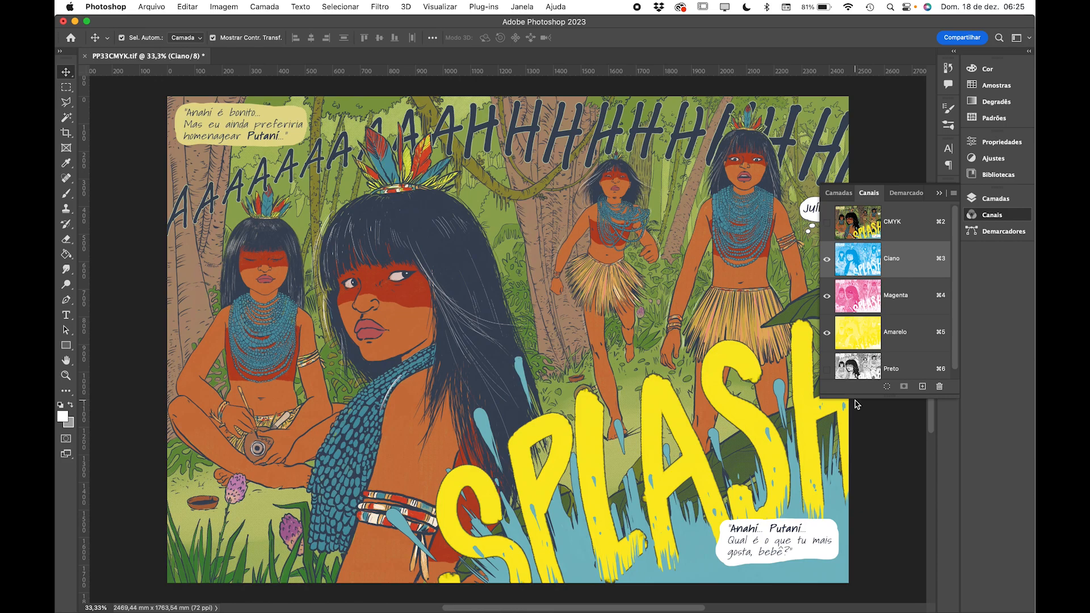
click(827, 369)
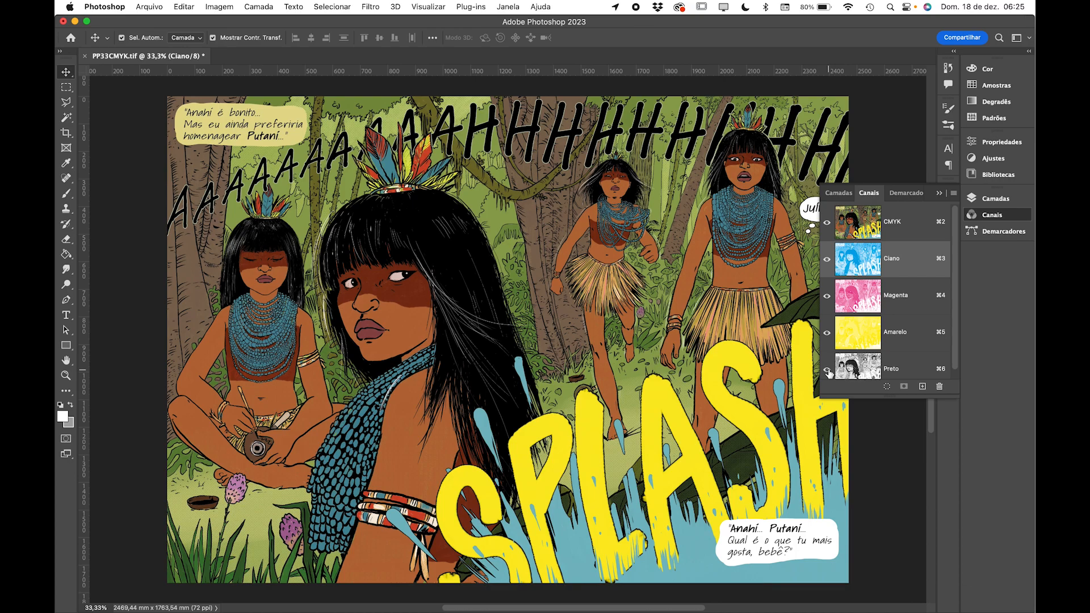
click(827, 370)
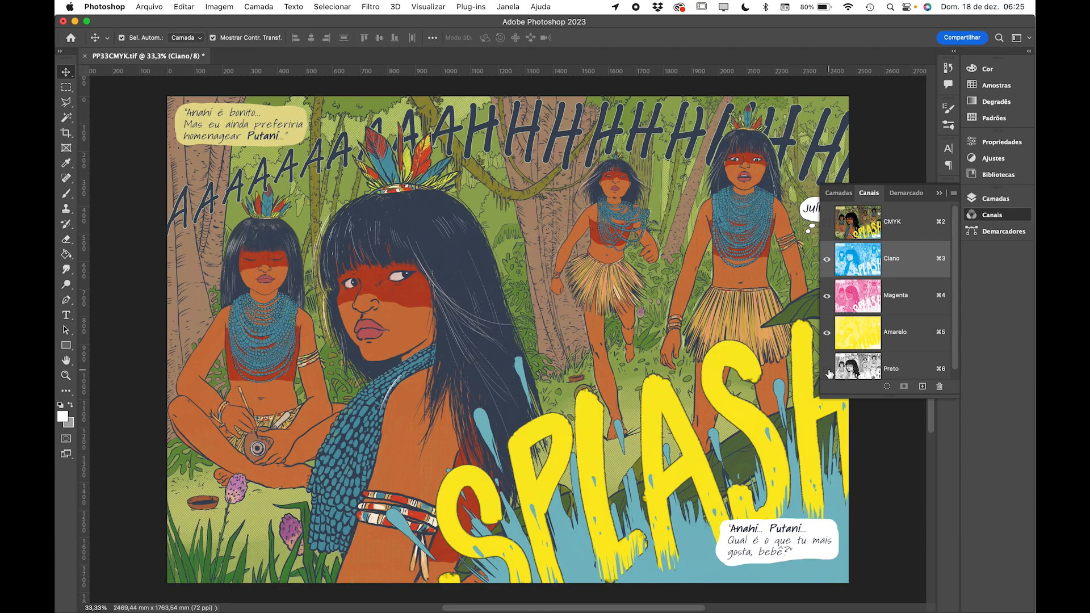
click(827, 369)
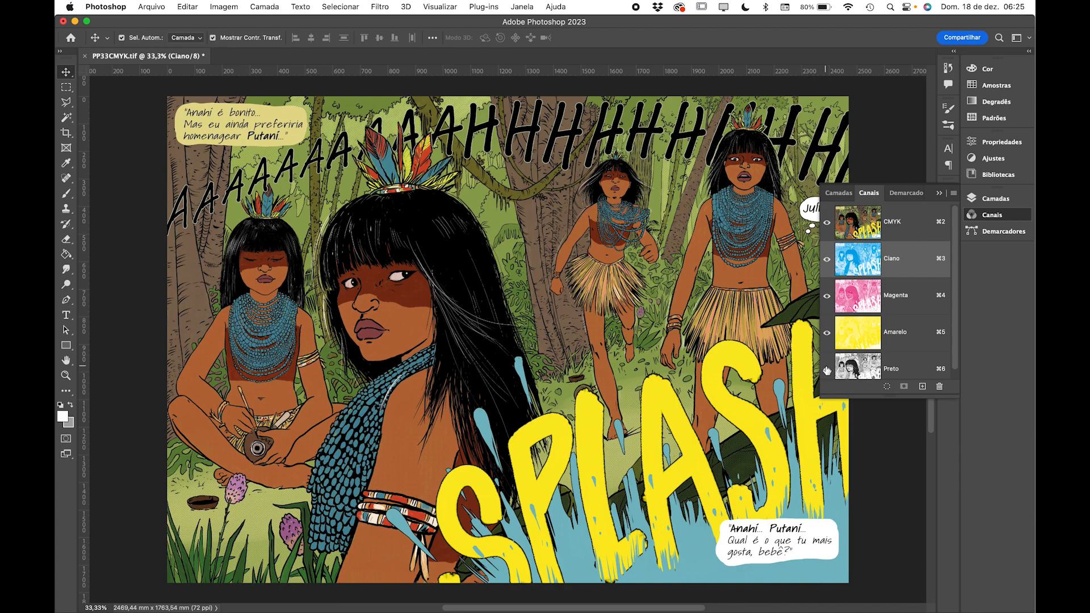
Step: Hide the Amarelo, Magenta and Ciano channels one after another, leaving only Preto shown
click(826, 332)
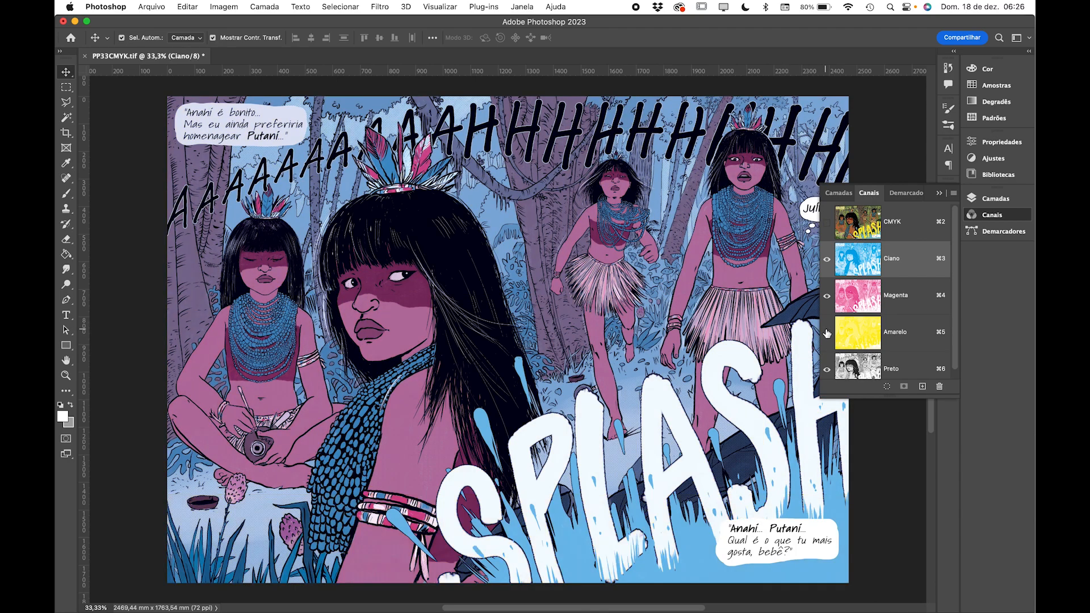
click(827, 295)
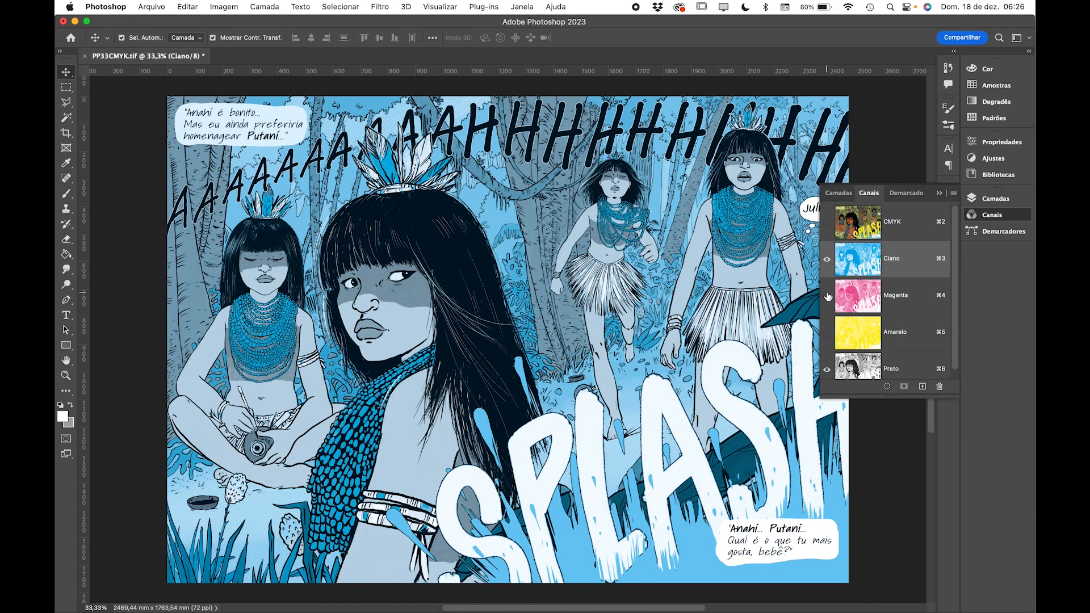
click(827, 259)
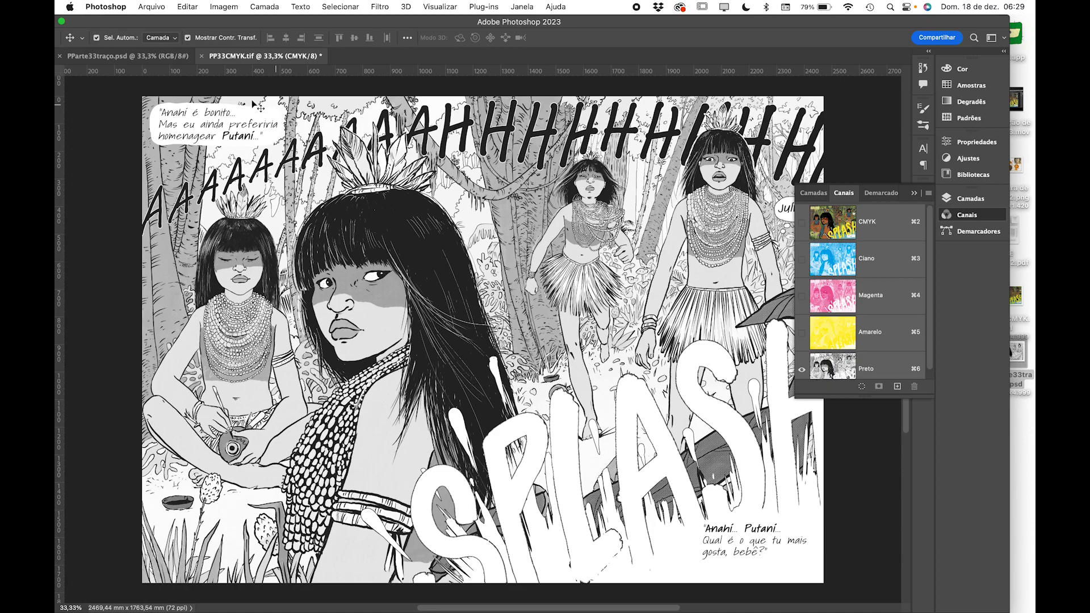
Step: Compare the line art in PParte33traço.psd with the black channel of PP33CMYK.tif, ending on the line art
click(136, 62)
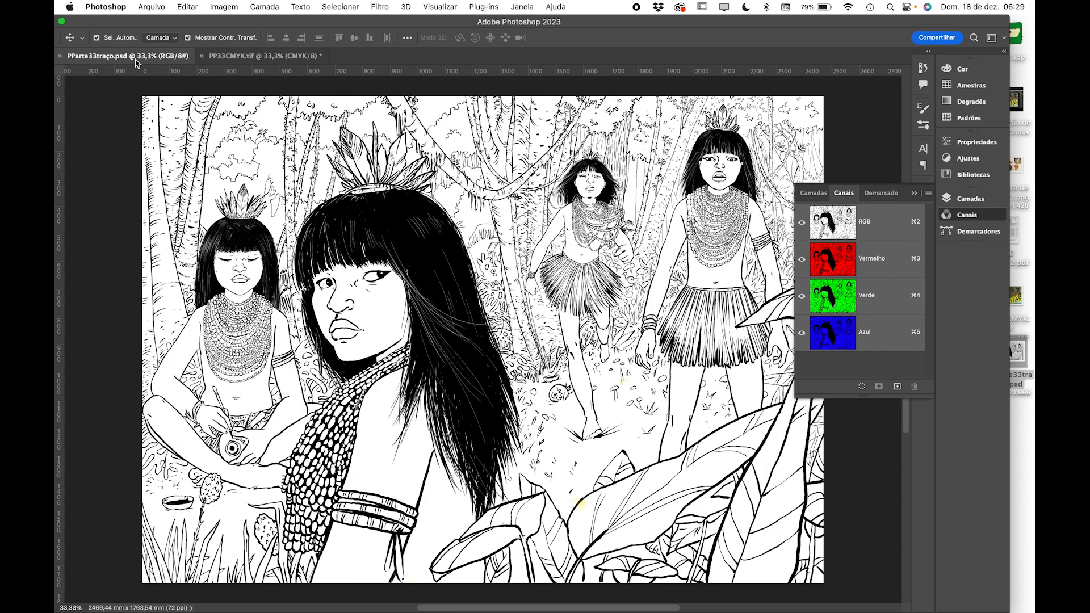
click(248, 59)
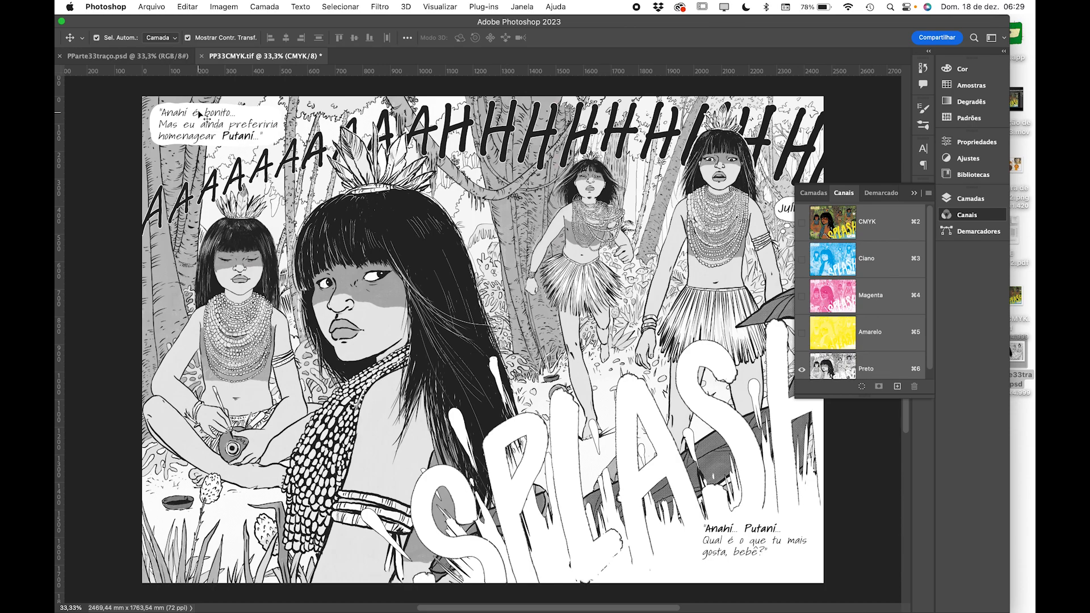
click(173, 56)
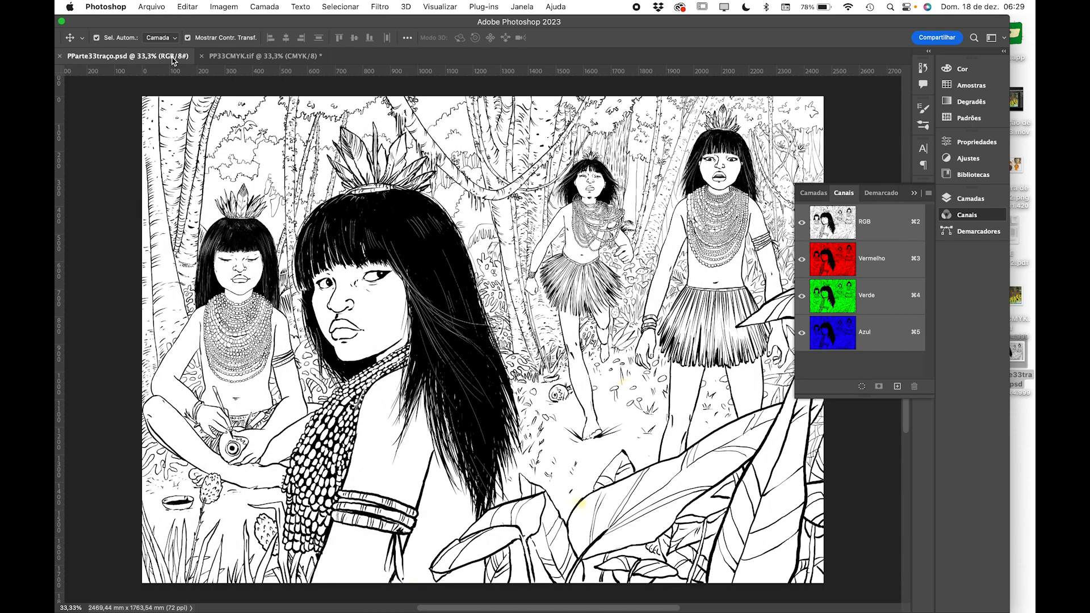
Step: Convert the PParte33traço.psd line art to the CMYK color mode and accept the profile conversion
click(234, 11)
mouse_move(261, 23)
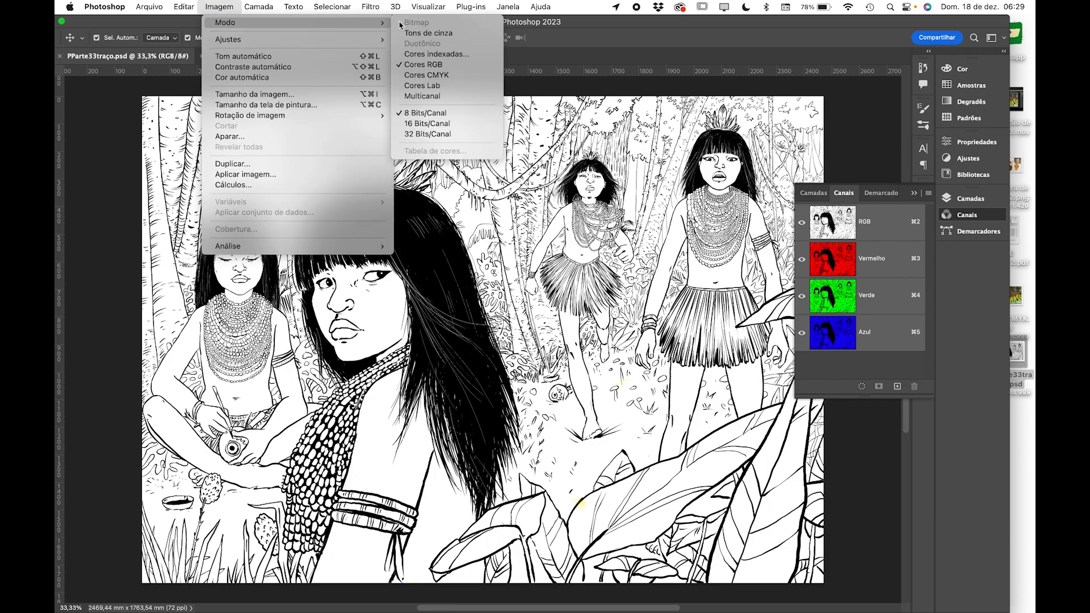
click(423, 75)
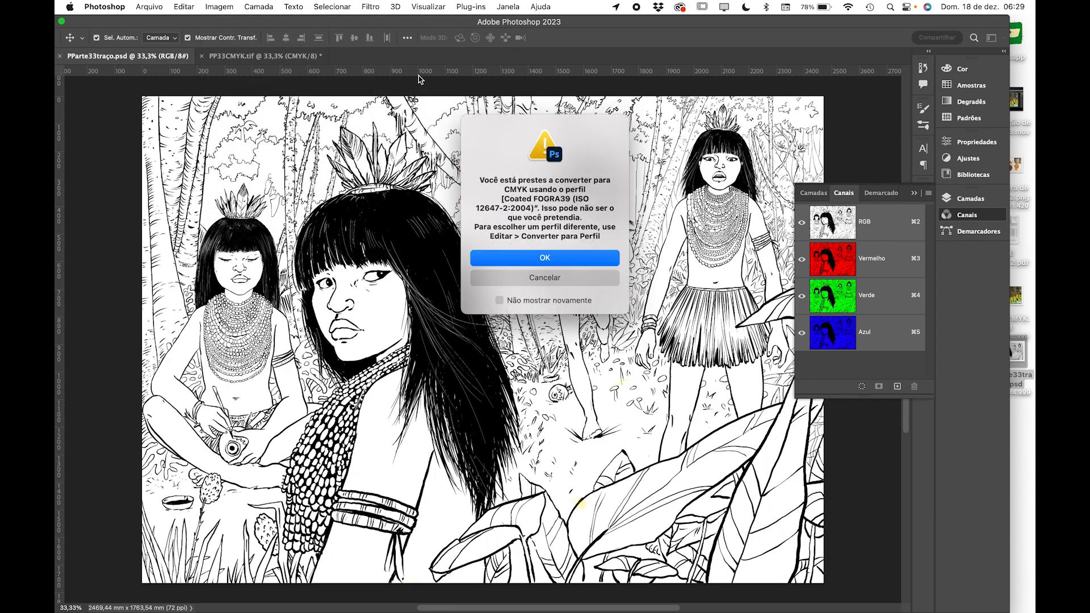
click(551, 259)
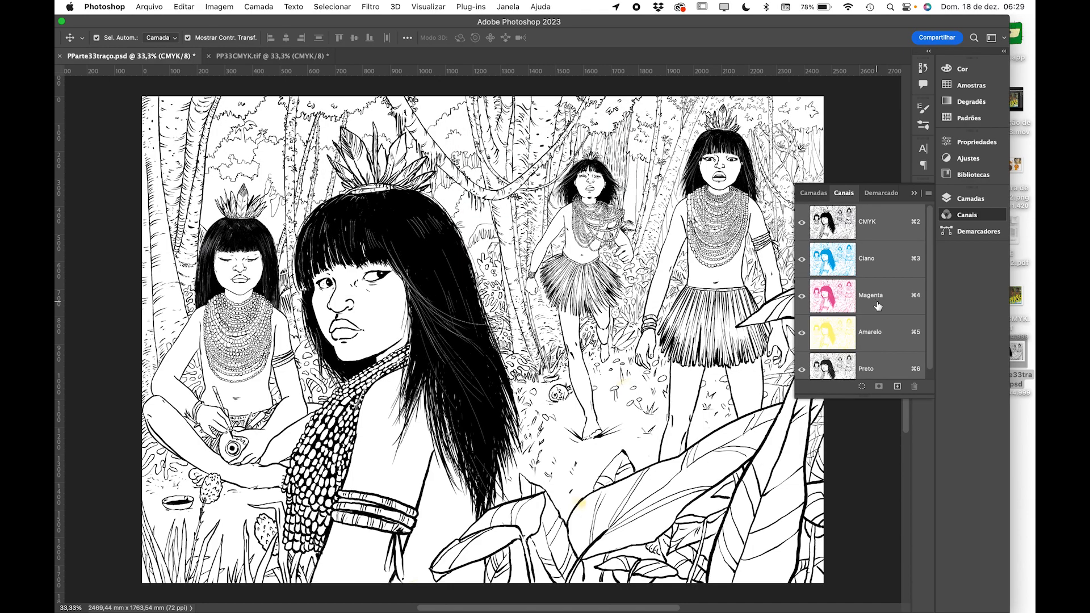
Step: Close PP33CMYK.tif without saving its changes
click(301, 57)
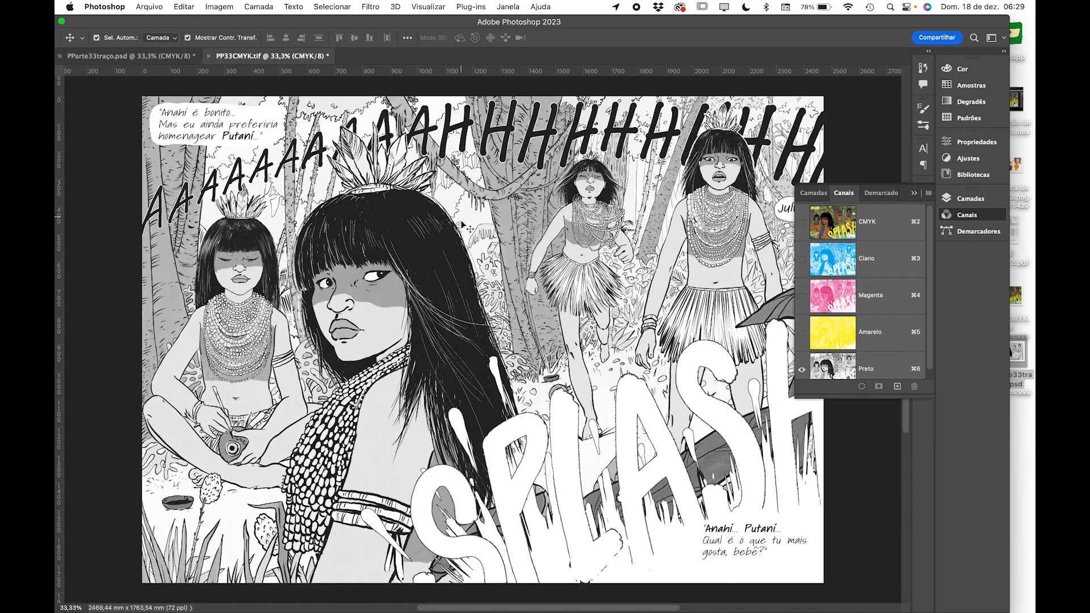
click(209, 56)
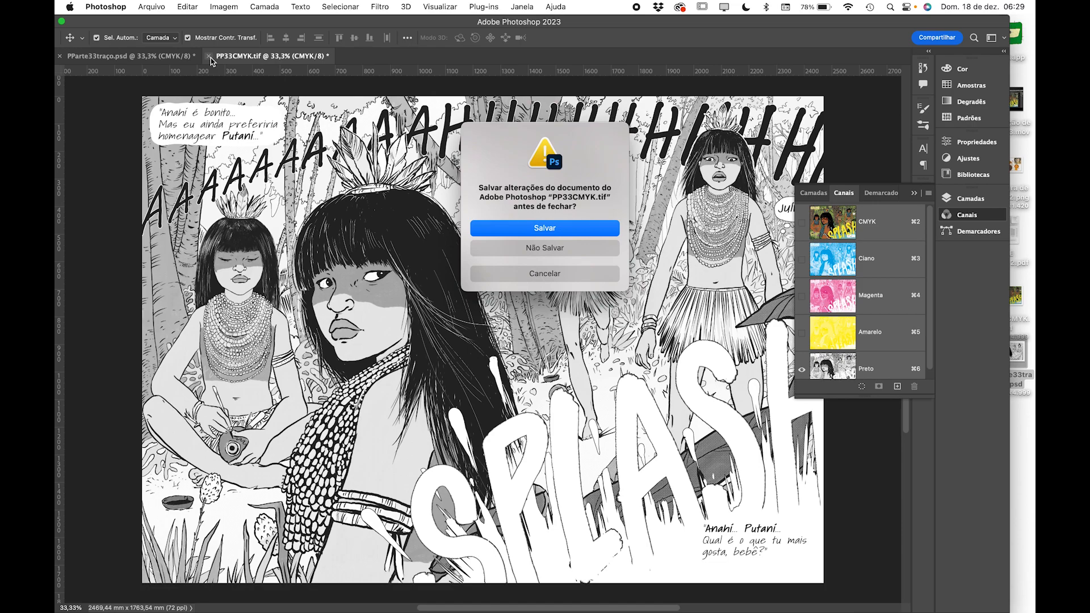
click(555, 249)
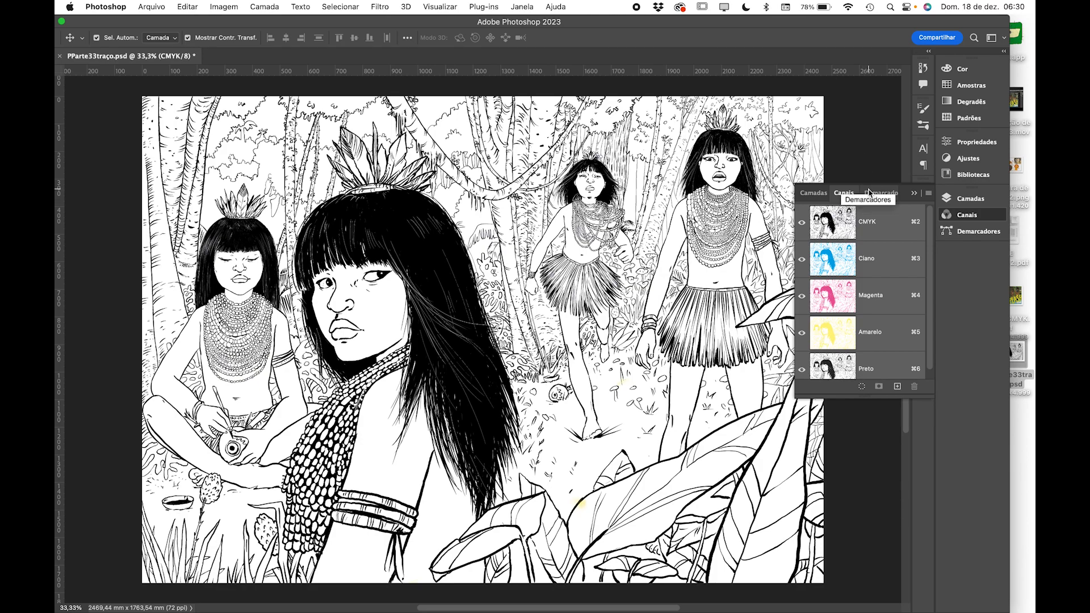
Step: View the line art's Ciano, Magenta, Amarelo and Preto channels one at a time, and return to the CMYK composite
click(878, 263)
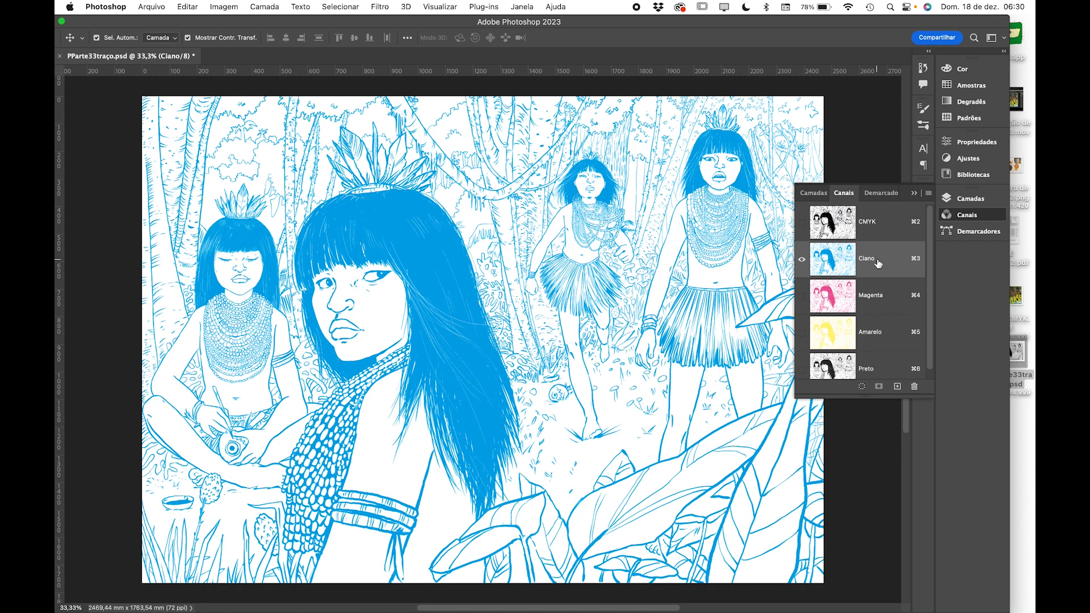
click(884, 298)
click(879, 332)
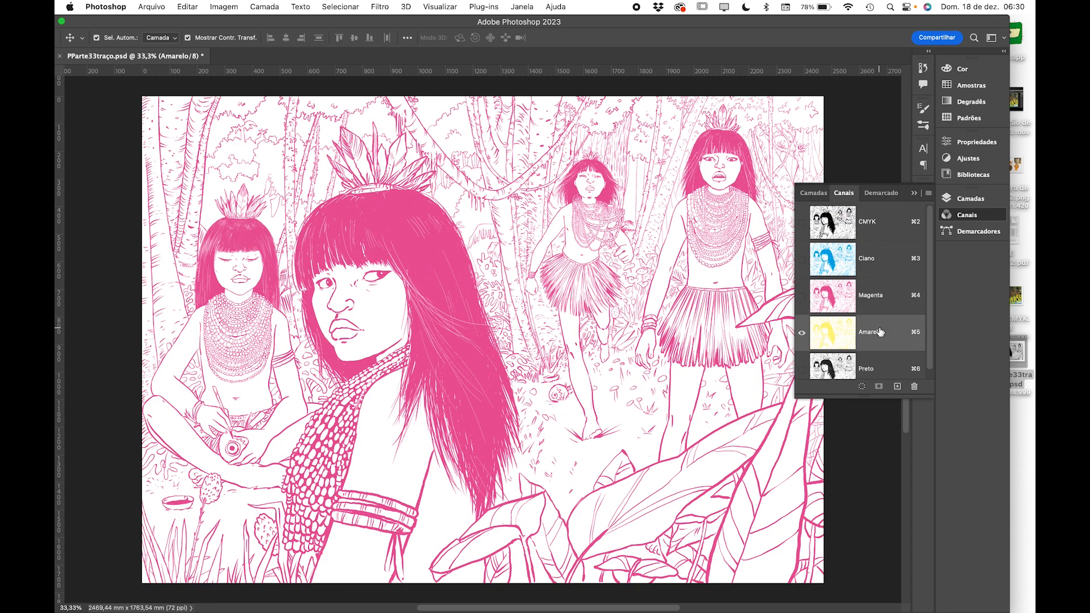
click(877, 369)
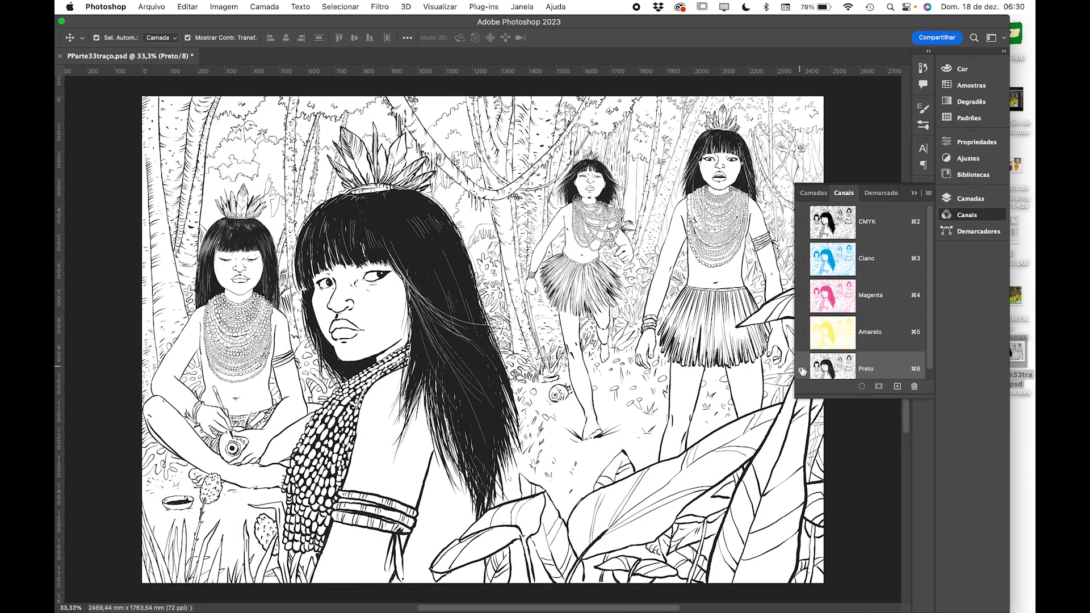
click(887, 234)
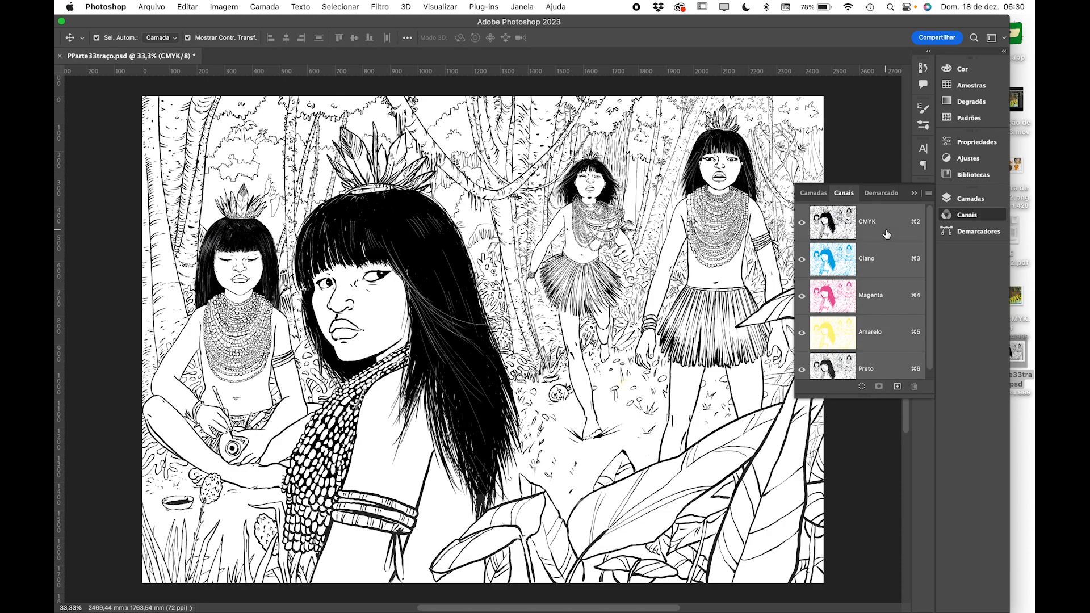
Step: Hide the Preto channel and make Ciano the active channel, with Magenta and Amarelo kept in view
click(801, 369)
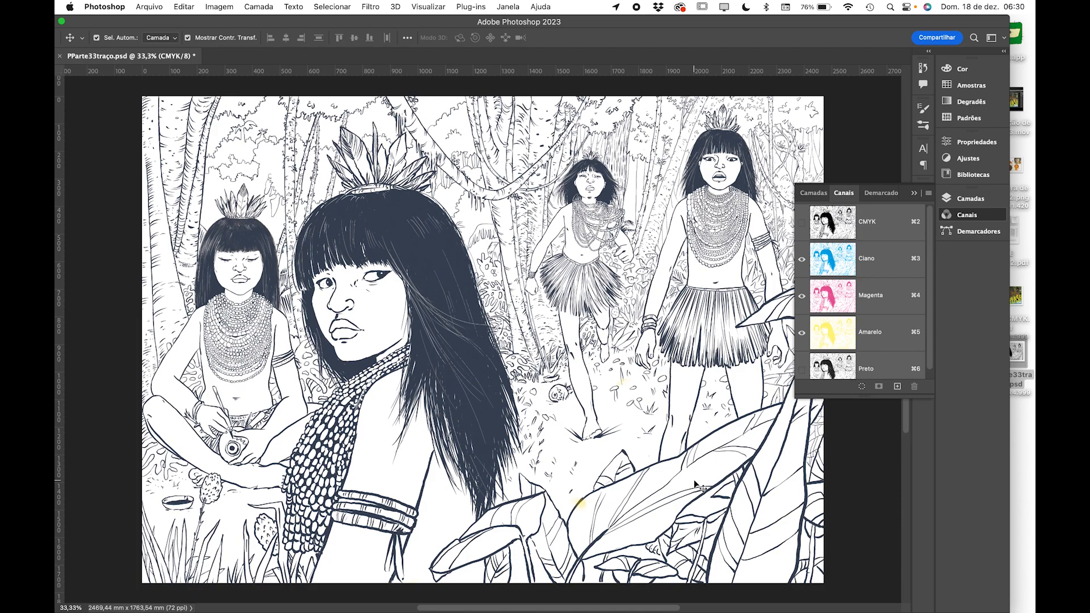
click(874, 265)
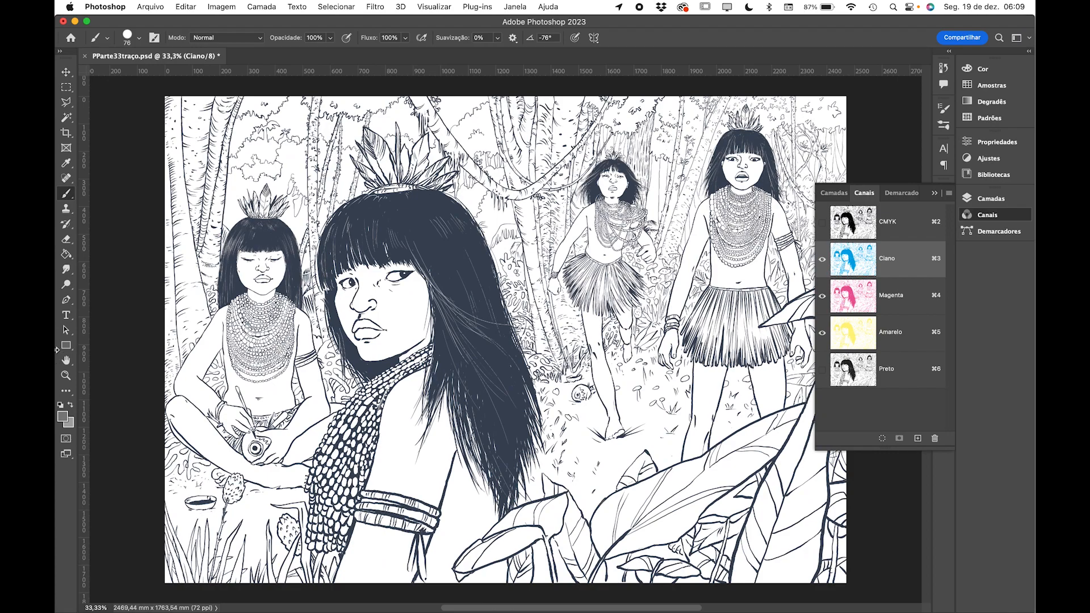
Step: Try purple and teal tones for the foreground color, and set it to the red bb3329
click(63, 417)
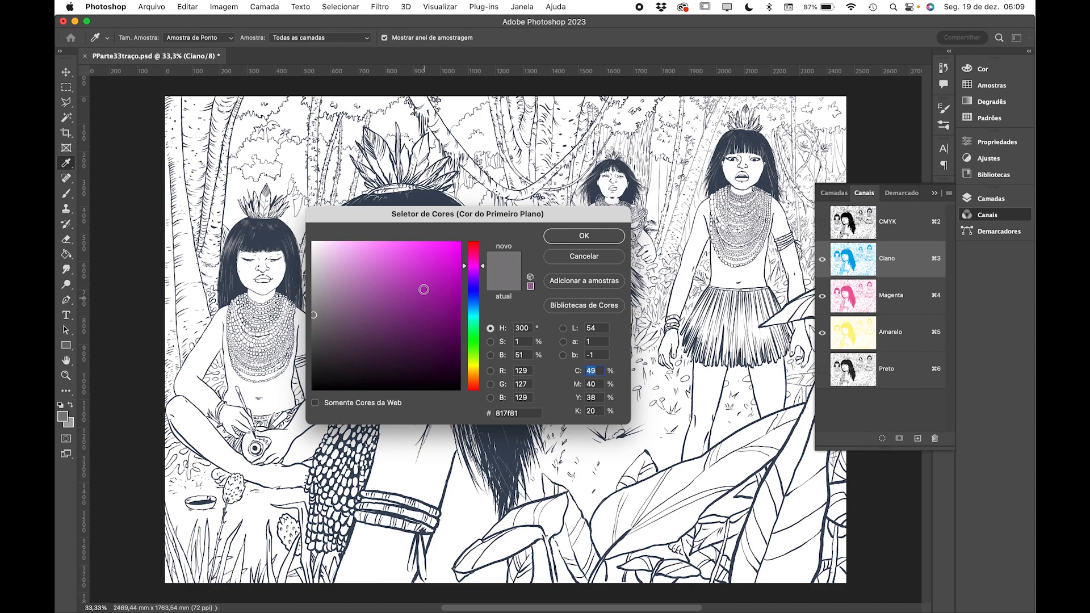
click(423, 288)
drag(412, 305, 422, 312)
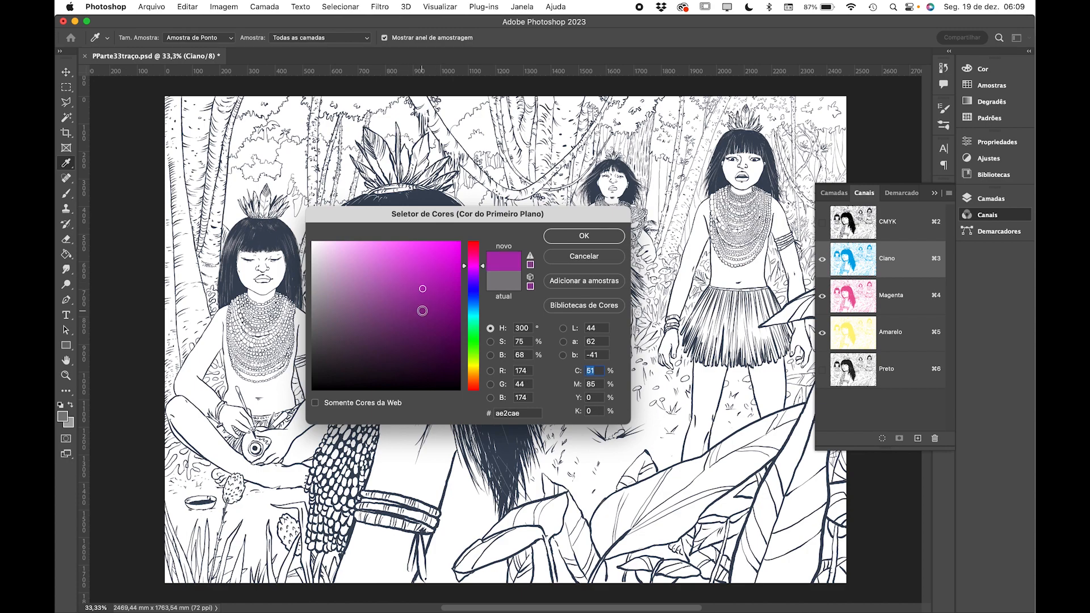
click(475, 321)
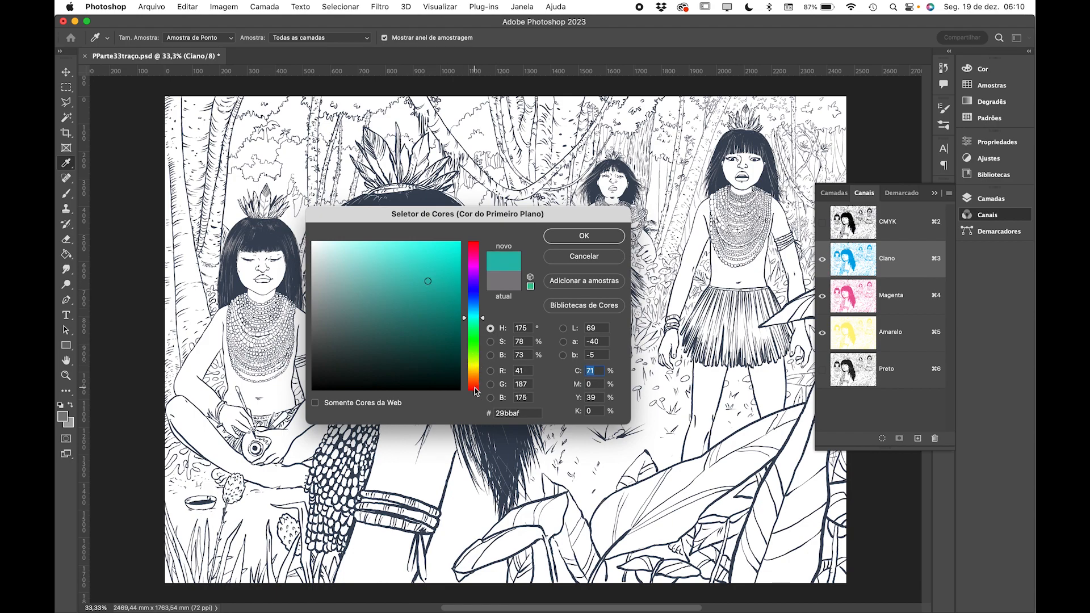
click(476, 390)
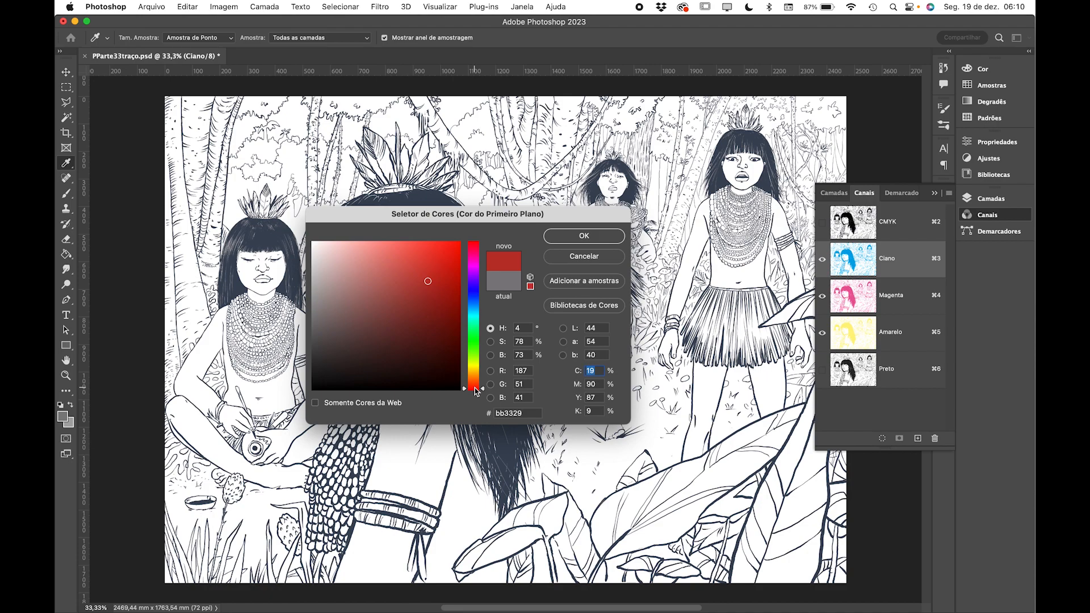
click(564, 239)
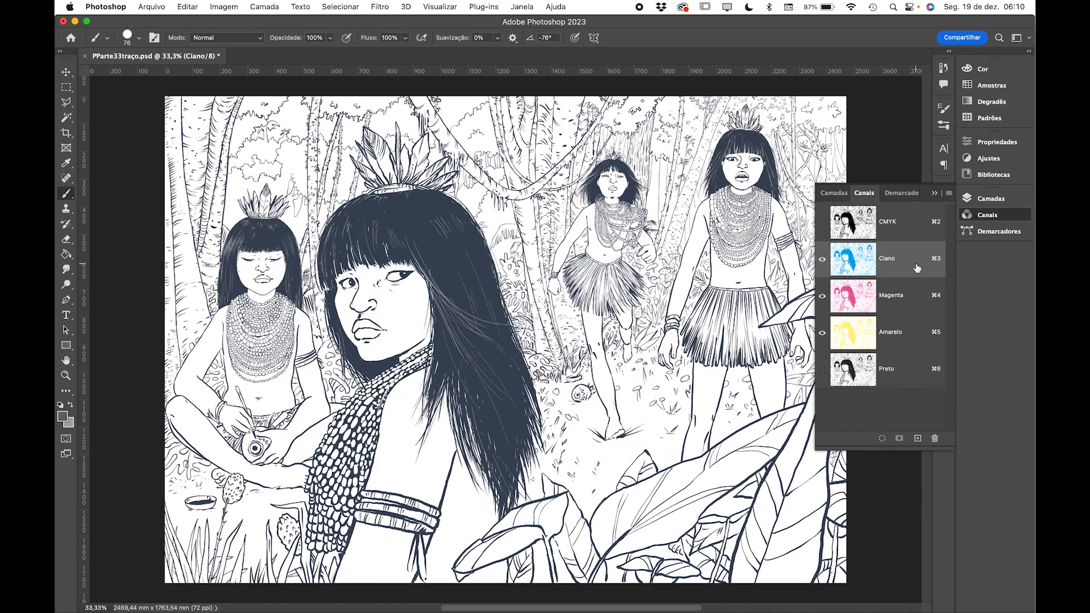
Step: Make Magenta, Amarelo and Ciano the active channel in turn, ending on Ciano
click(897, 301)
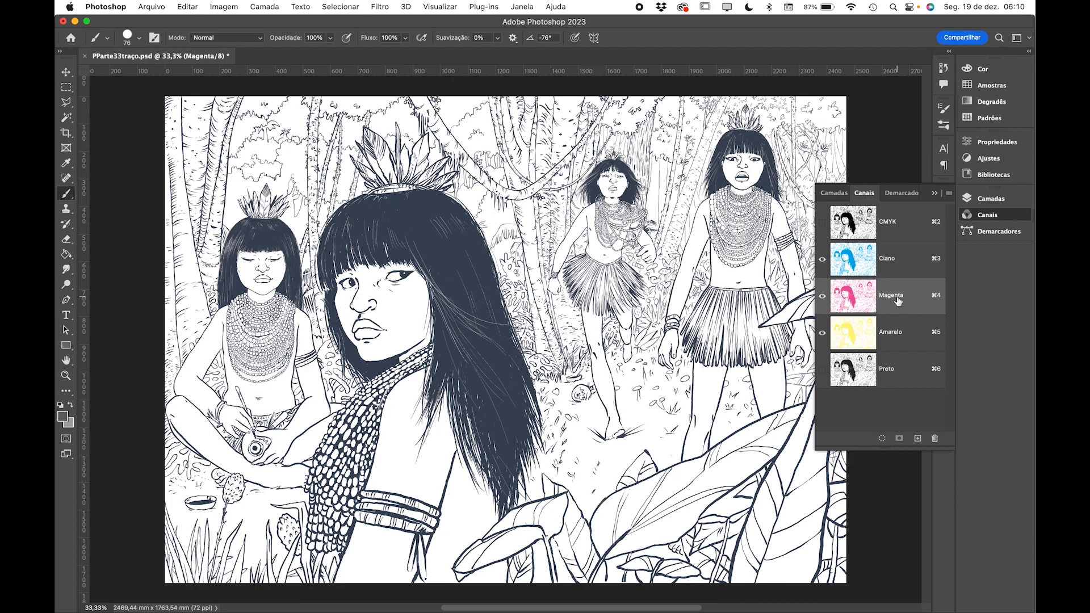
click(906, 338)
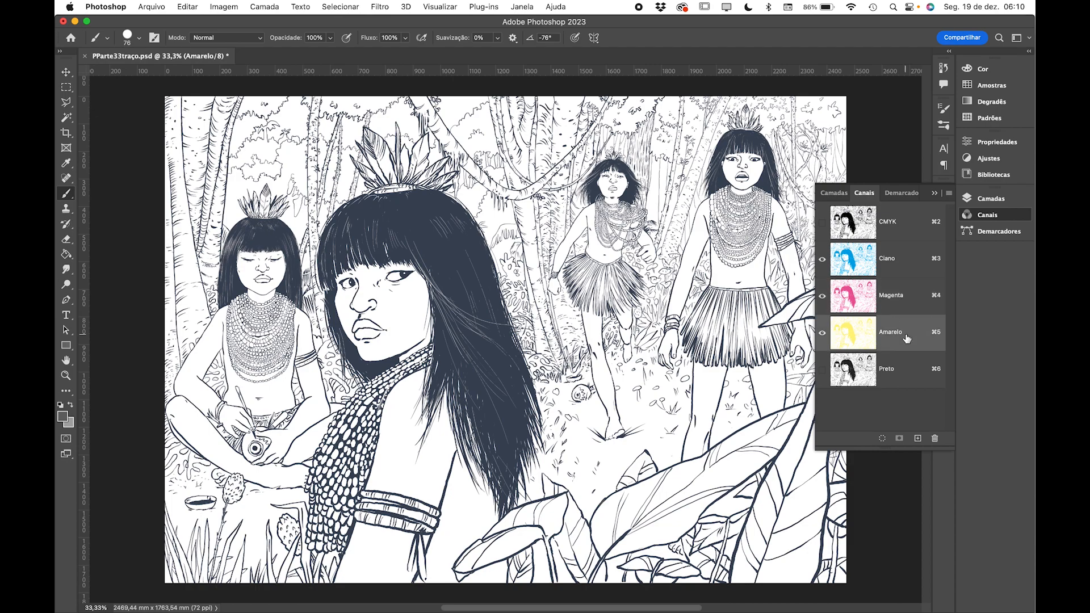
click(902, 264)
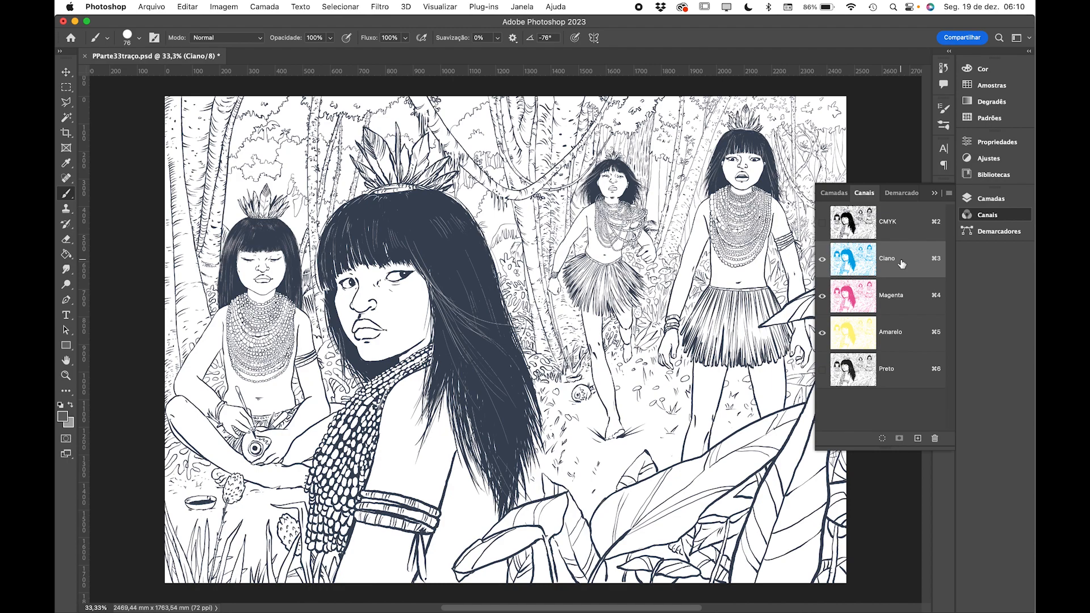
Step: Set the foreground color to the brighter red de291b
click(63, 421)
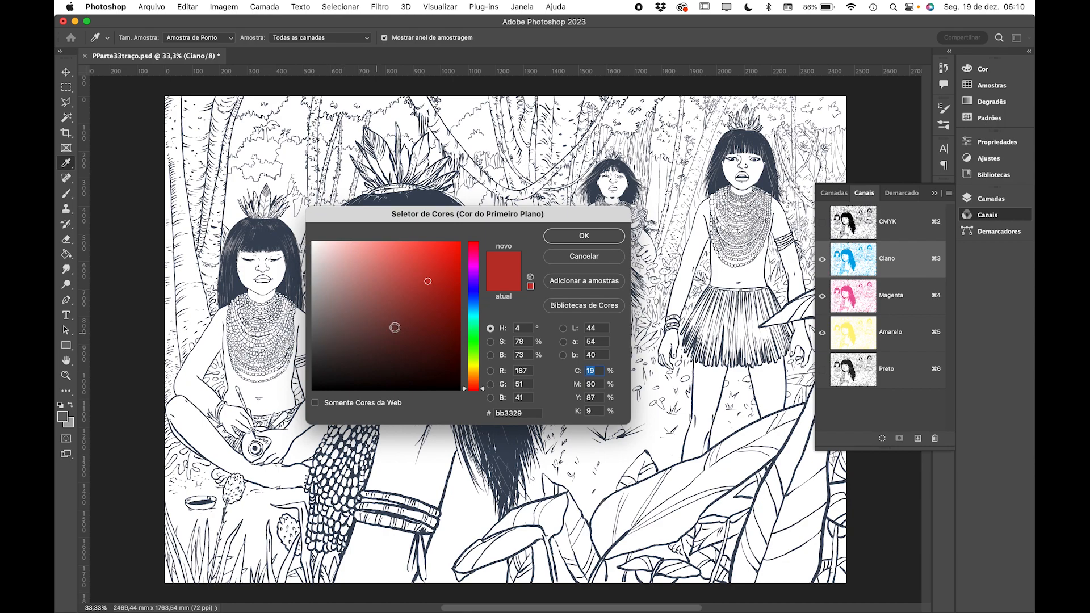
drag(434, 267, 442, 261)
click(582, 238)
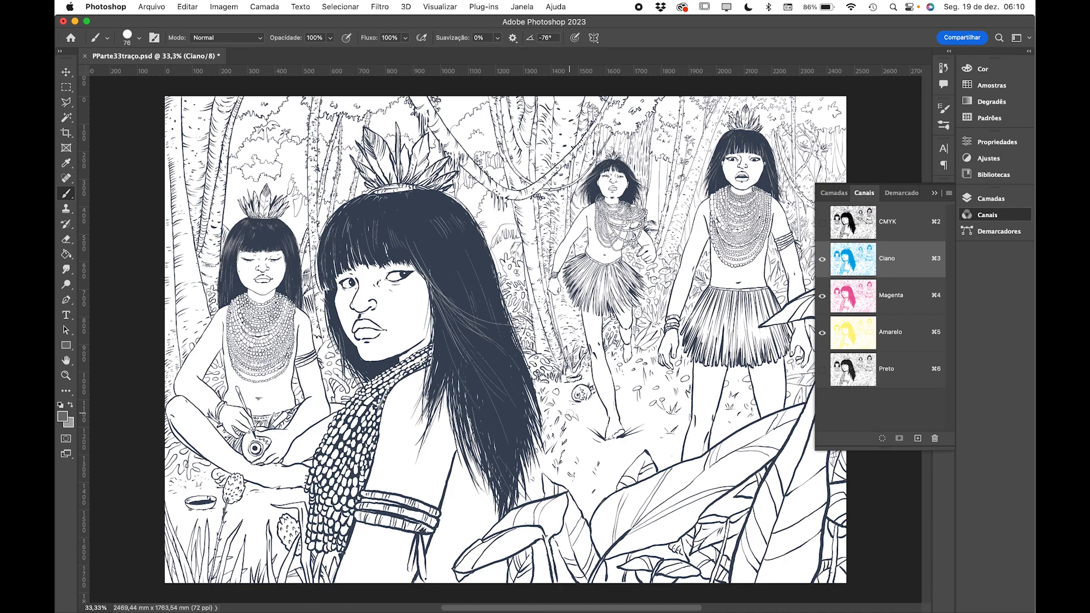
Step: Paint test brush strokes on the Ciano channel across the running girl's legs
mouse_move(574, 408)
mouse_down()
mouse_move(552, 405)
mouse_move(573, 404)
mouse_move(648, 353)
mouse_move(590, 372)
mouse_move(664, 302)
mouse_move(635, 328)
mouse_move(656, 336)
mouse_up()
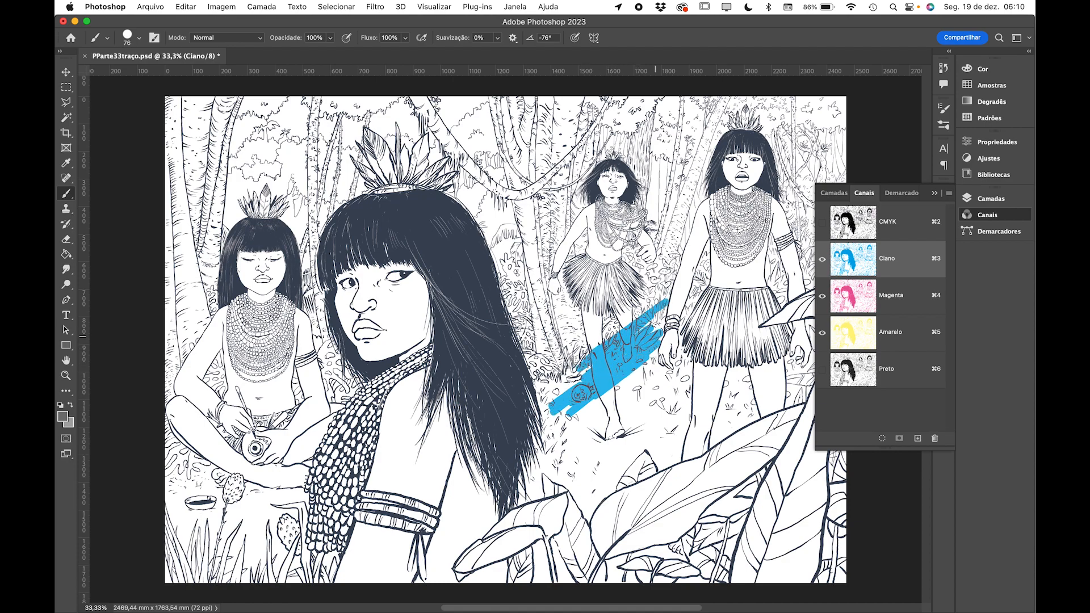
mouse_move(591, 377)
mouse_down()
mouse_move(576, 378)
mouse_move(624, 328)
mouse_up()
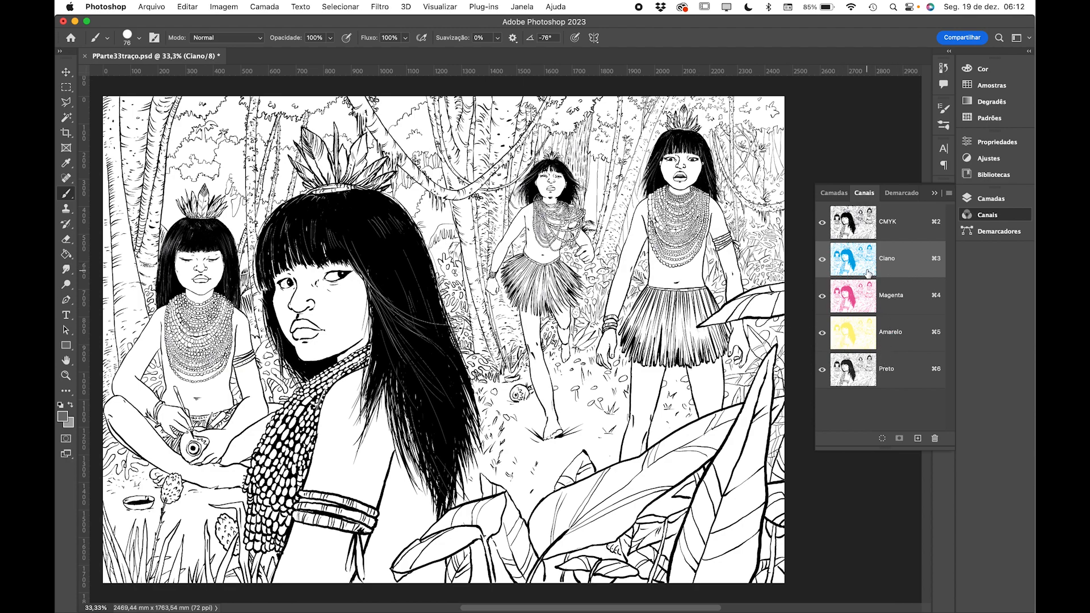
Step: Make Amarelo the active channel and set the hard round brush size to 326 px
click(904, 295)
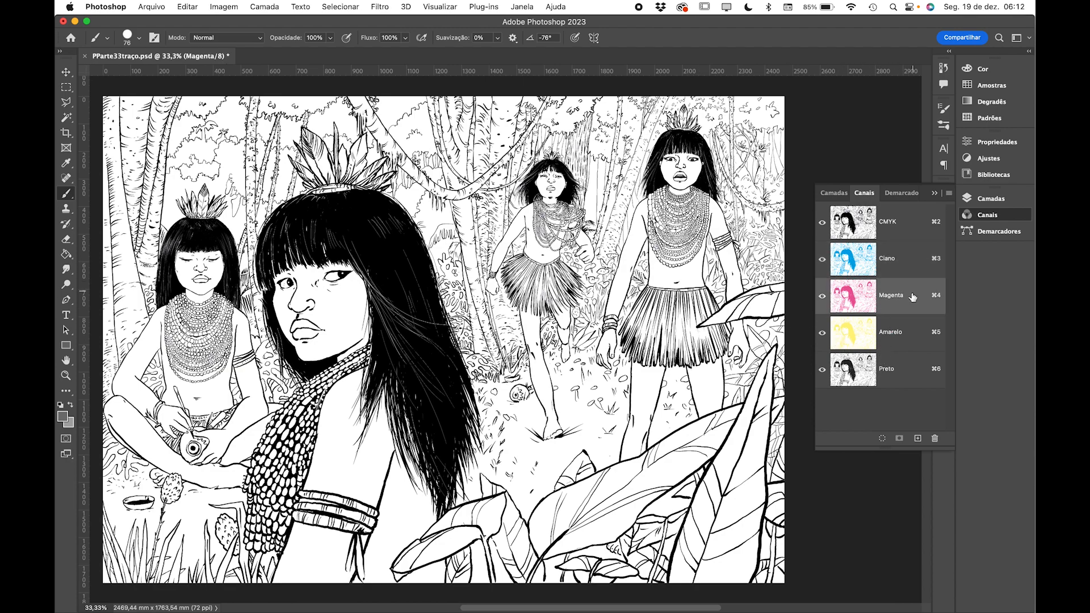
click(907, 331)
click(909, 268)
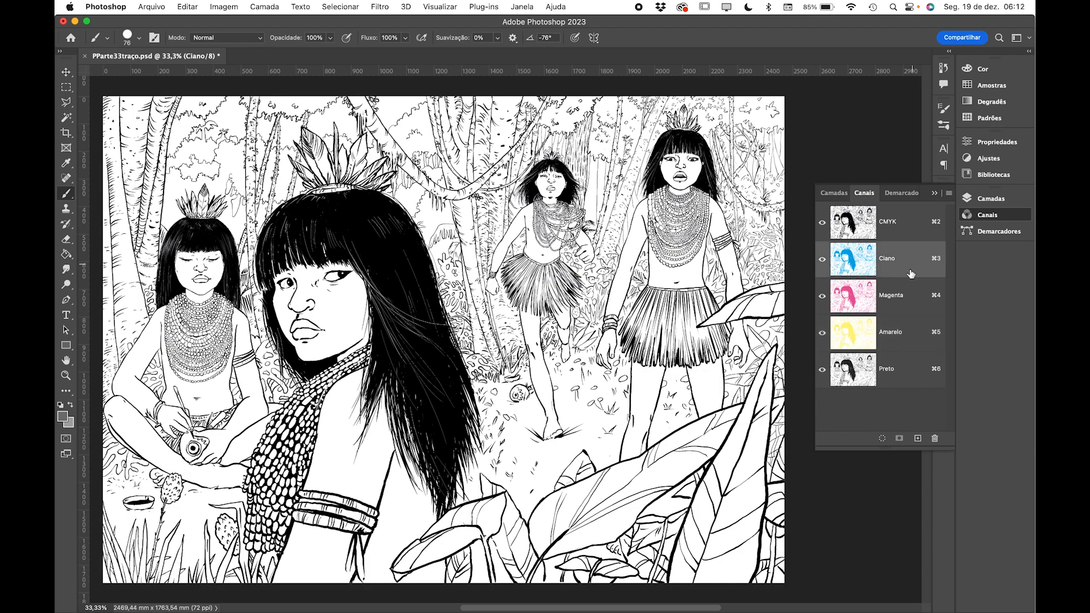
click(904, 331)
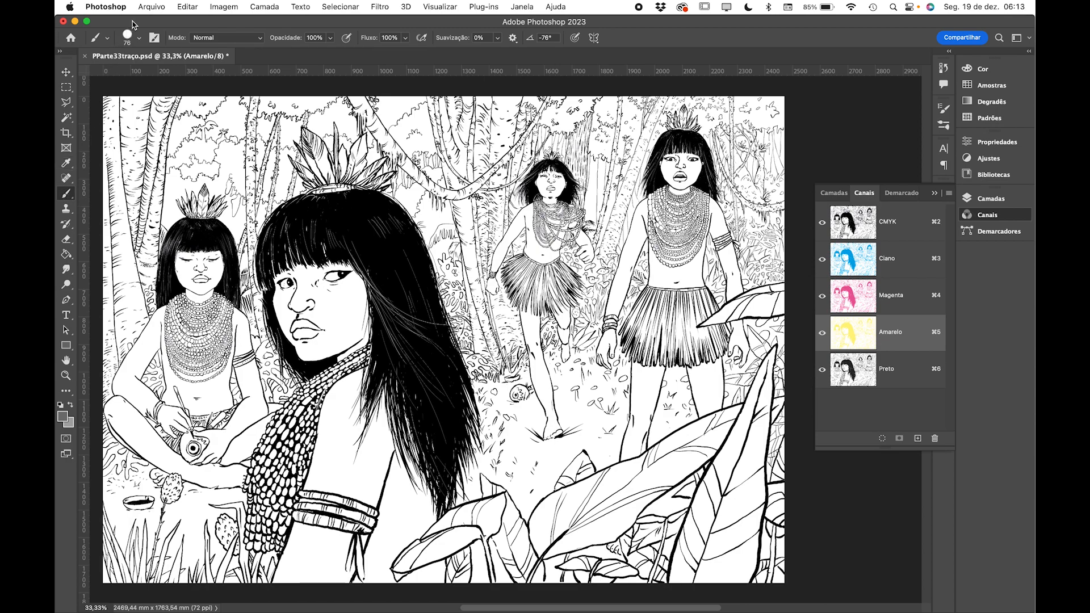
click(139, 38)
drag(150, 75, 186, 75)
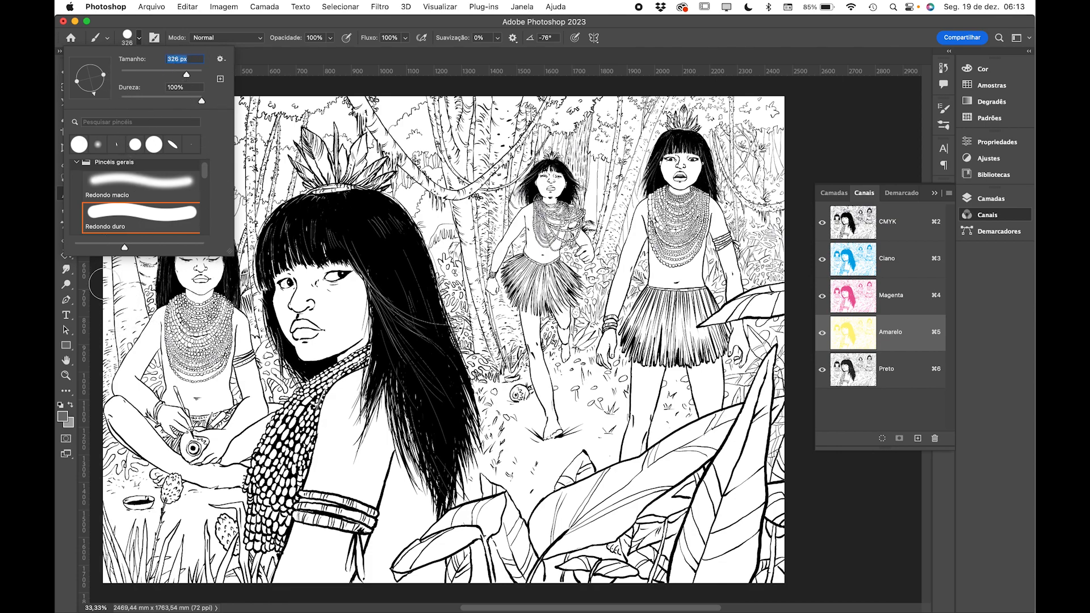
Step: Set the foreground color to the neutral gray a4a3a3 and return to the Brush tool
click(63, 416)
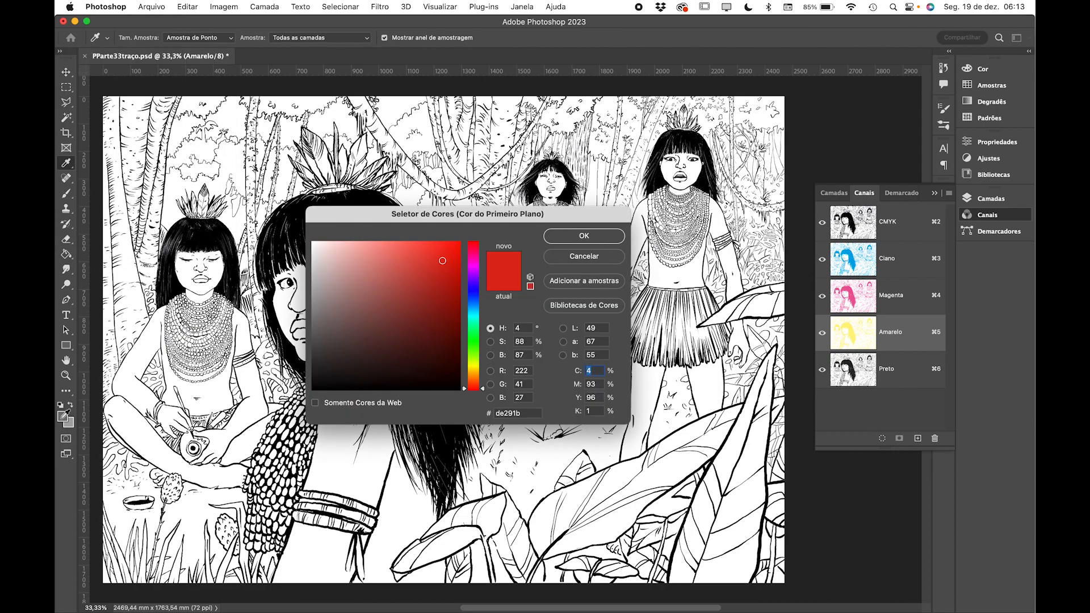
click(394, 277)
mouse_move(394, 277)
mouse_down()
mouse_move(317, 305)
mouse_move(312, 284)
mouse_move(313, 294)
mouse_up()
click(562, 235)
key(b)
Step: Paint the ground, the foreground leaves and the lower part of the foreground girl on the Amarelo channel
mouse_move(507, 433)
mouse_down()
mouse_move(617, 362)
mouse_move(638, 395)
mouse_move(571, 406)
mouse_move(527, 430)
mouse_move(534, 485)
mouse_move(671, 433)
mouse_move(705, 446)
mouse_move(544, 535)
mouse_move(366, 548)
mouse_move(330, 527)
mouse_move(130, 548)
mouse_move(125, 561)
mouse_move(279, 571)
mouse_move(754, 558)
mouse_move(777, 568)
mouse_move(714, 535)
mouse_move(705, 397)
mouse_move(610, 426)
mouse_up()
mouse_move(749, 492)
mouse_down()
mouse_move(789, 499)
mouse_move(782, 412)
mouse_move(770, 386)
mouse_move(712, 385)
mouse_move(704, 356)
mouse_up()
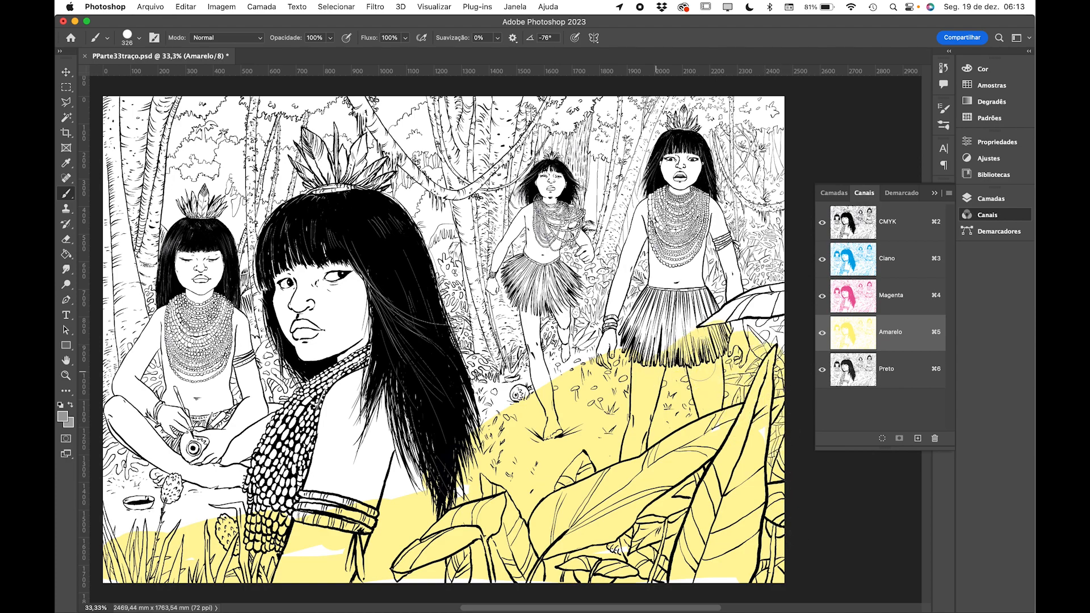
mouse_move(679, 539)
mouse_down()
mouse_move(738, 568)
mouse_move(197, 567)
mouse_up()
mouse_move(103, 548)
mouse_down()
mouse_move(122, 508)
mouse_move(147, 528)
mouse_move(273, 493)
mouse_move(408, 488)
mouse_move(448, 471)
mouse_move(499, 391)
mouse_move(573, 352)
mouse_move(610, 380)
mouse_up()
mouse_move(397, 449)
mouse_down()
mouse_move(179, 467)
mouse_move(121, 495)
mouse_move(165, 469)
mouse_move(201, 473)
mouse_move(116, 477)
mouse_up()
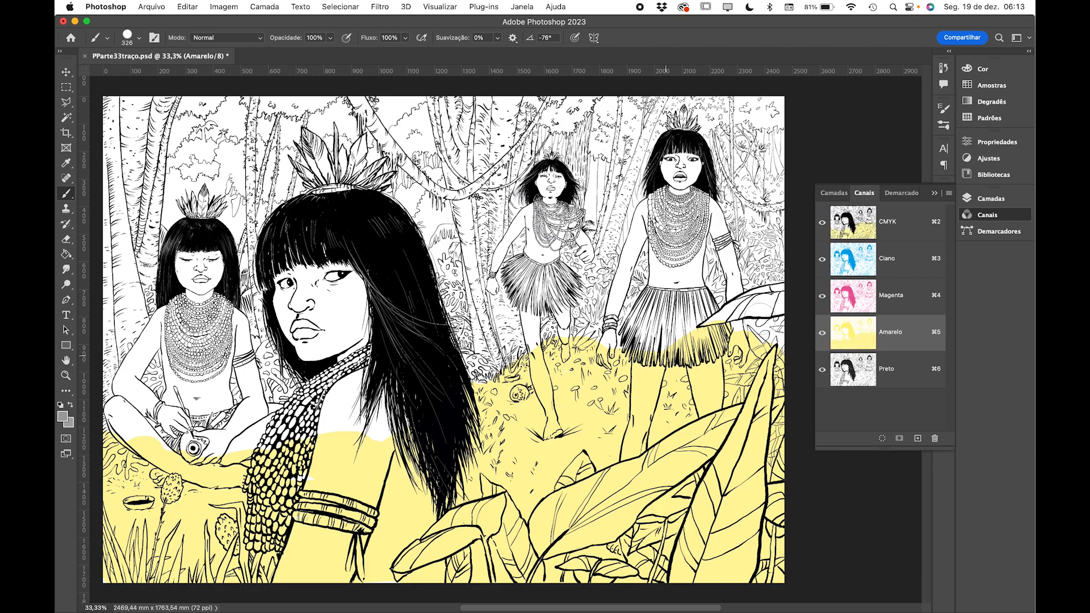
Step: Make Ciano the active channel and paint the tall upright foreground leaf and the plants beside its base
click(897, 260)
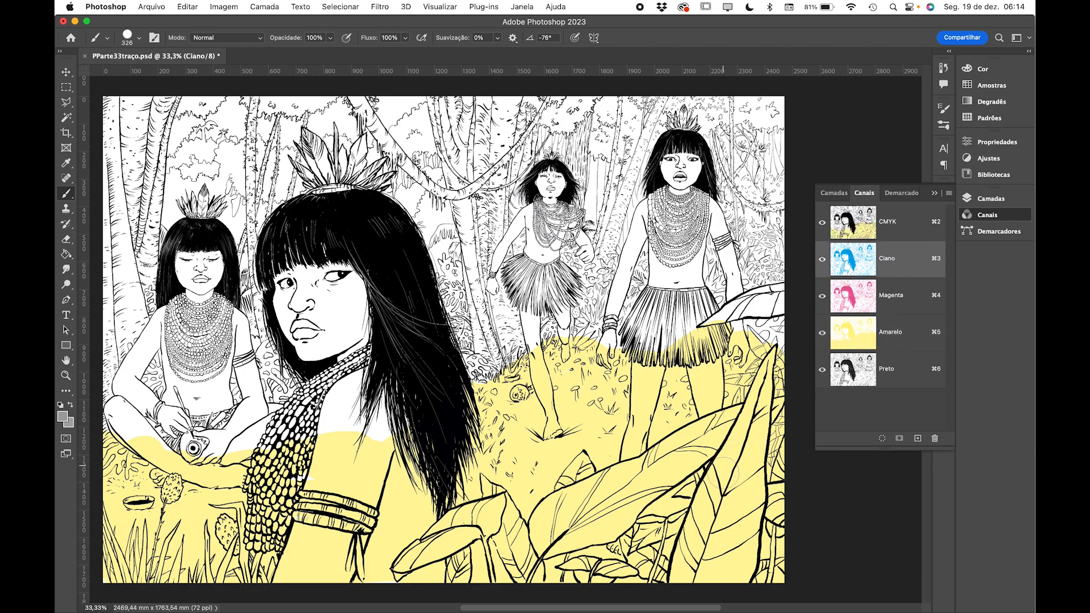
mouse_move(702, 560)
mouse_down()
mouse_move(743, 531)
mouse_move(724, 556)
mouse_move(783, 567)
mouse_move(640, 573)
mouse_move(759, 505)
mouse_move(746, 530)
mouse_move(735, 465)
mouse_move(743, 483)
mouse_move(743, 448)
mouse_move(726, 454)
mouse_move(755, 408)
mouse_move(760, 360)
mouse_move(754, 447)
mouse_move(779, 463)
mouse_move(776, 490)
mouse_move(719, 505)
mouse_move(635, 565)
mouse_move(675, 573)
mouse_up()
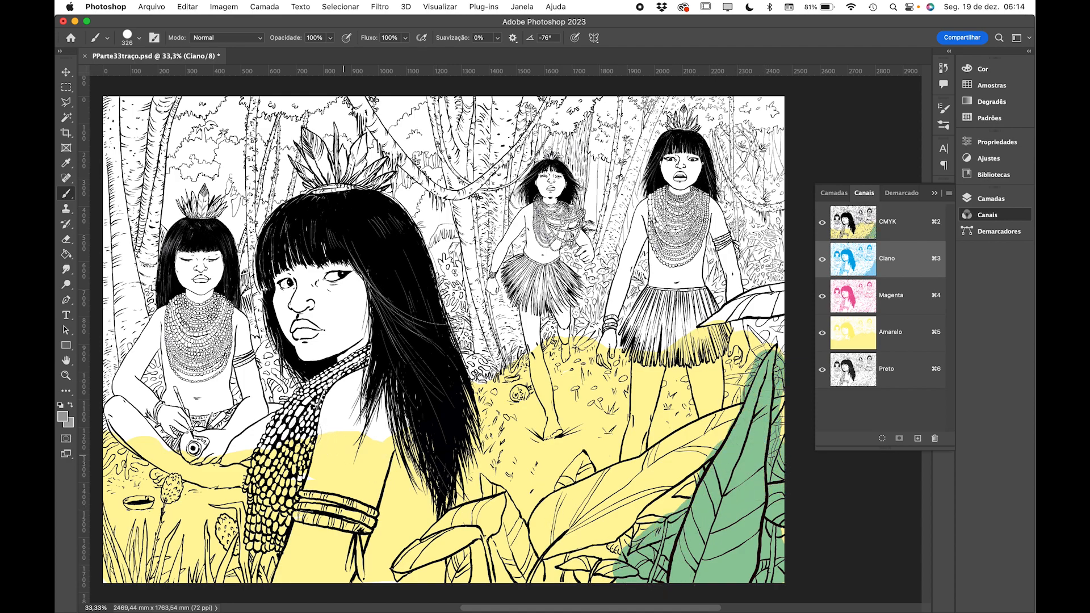
Step: Set the foreground color to the darker gray 787878 and return to the Brush tool
click(63, 417)
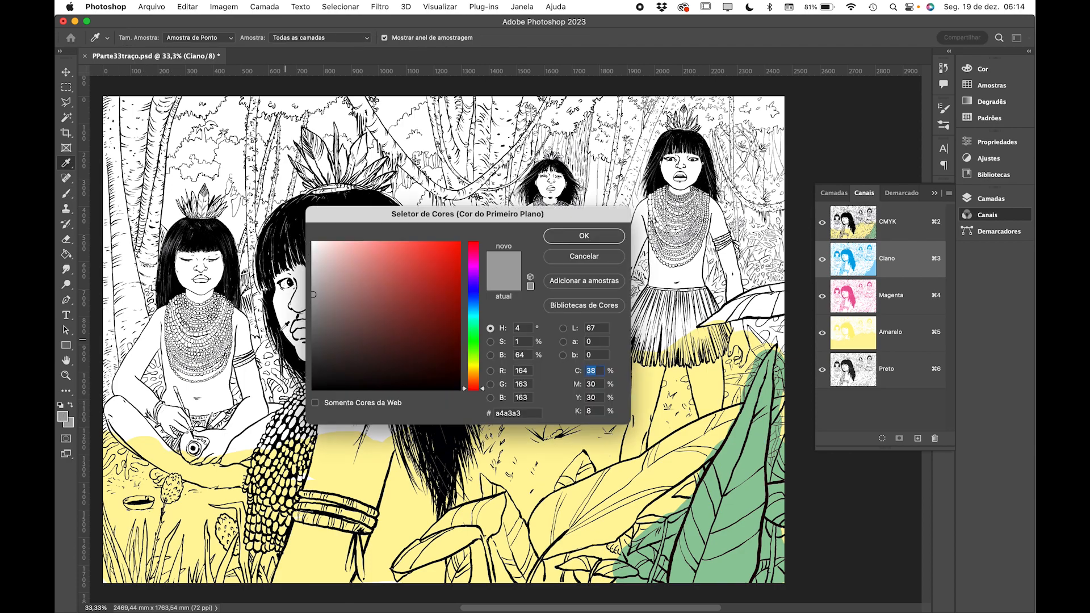
click(316, 311)
drag(316, 311, 312, 320)
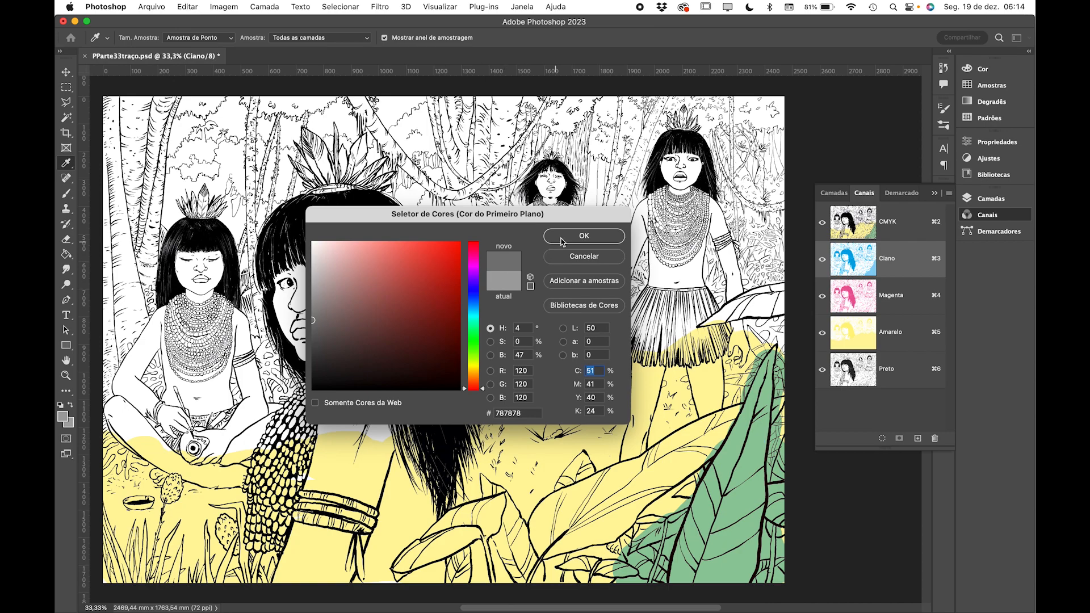
click(583, 235)
key(b)
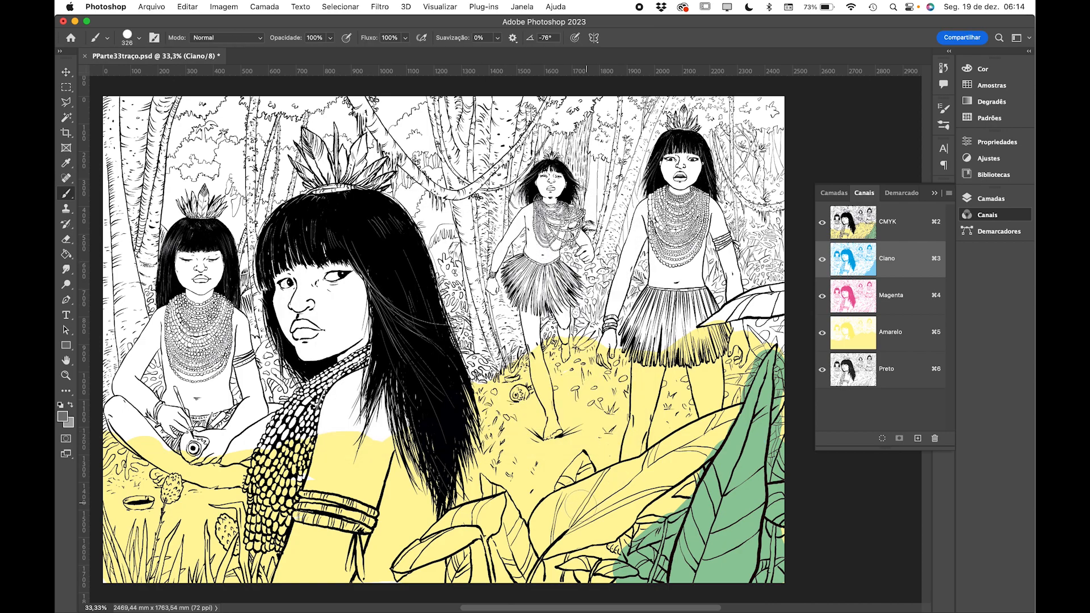
Step: Paint the broad diagonal leaf, the curled leaves and the plants below them on the Ciano channel
mouse_move(549, 538)
mouse_down()
mouse_move(575, 502)
mouse_move(617, 511)
mouse_move(696, 457)
mouse_move(555, 500)
mouse_move(705, 454)
mouse_move(648, 465)
mouse_move(742, 413)
mouse_move(681, 467)
mouse_move(665, 505)
mouse_move(643, 522)
mouse_move(535, 567)
mouse_move(610, 584)
mouse_up()
mouse_move(530, 562)
mouse_down()
mouse_move(525, 531)
mouse_move(474, 516)
mouse_move(437, 528)
mouse_move(412, 562)
mouse_move(446, 525)
mouse_move(493, 502)
mouse_move(505, 550)
mouse_move(459, 571)
mouse_move(495, 552)
mouse_move(488, 579)
mouse_move(454, 588)
mouse_move(565, 484)
mouse_up()
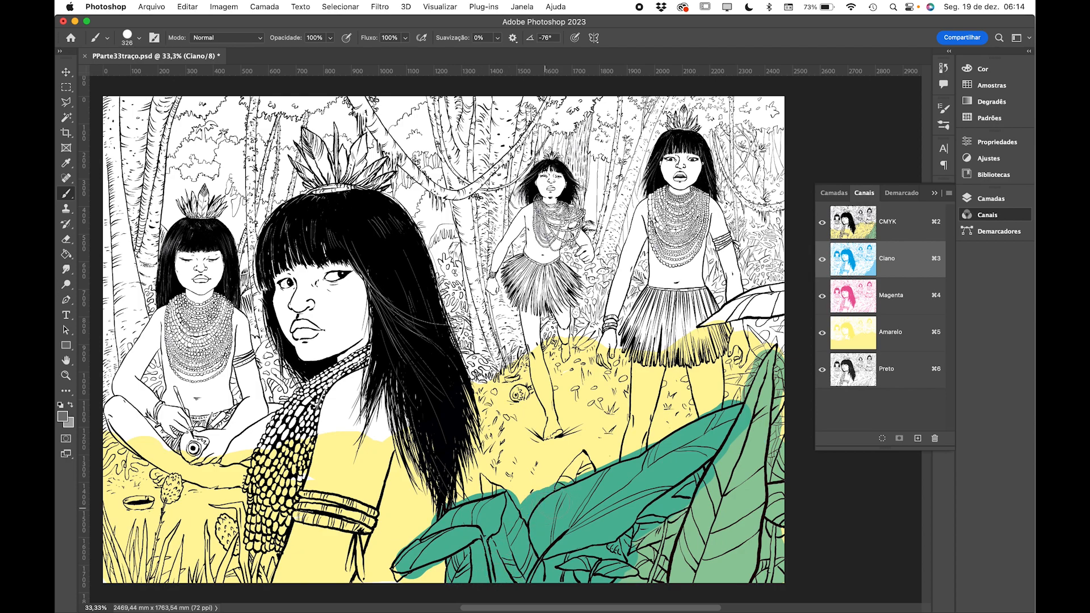
mouse_move(644, 553)
mouse_down()
mouse_move(639, 562)
mouse_move(648, 545)
mouse_up()
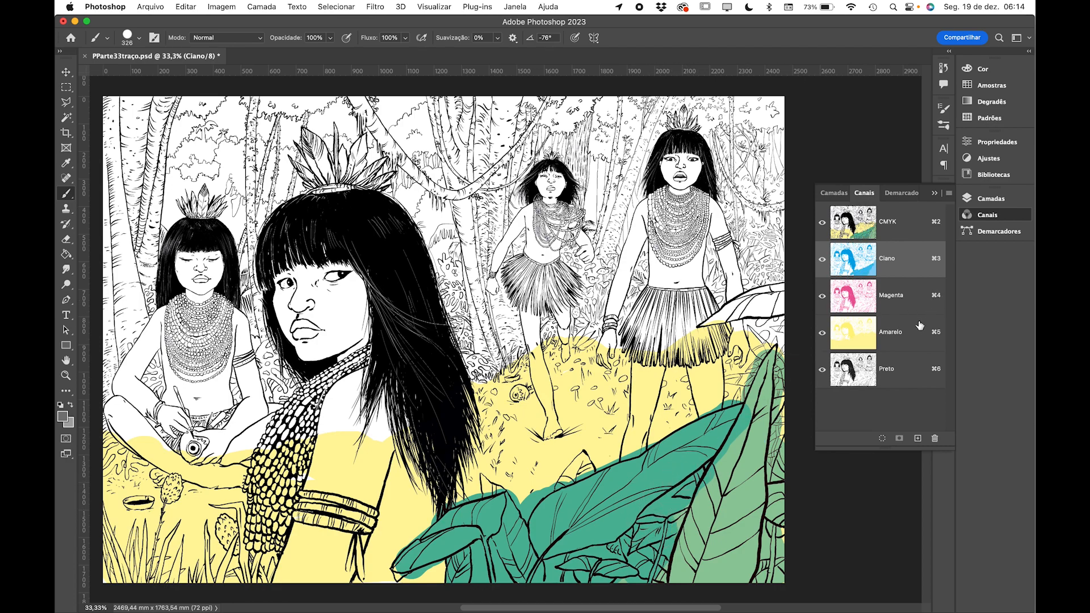
Step: Make Amarelo the active channel and paint over the foreground leaves with the darker gray
click(902, 335)
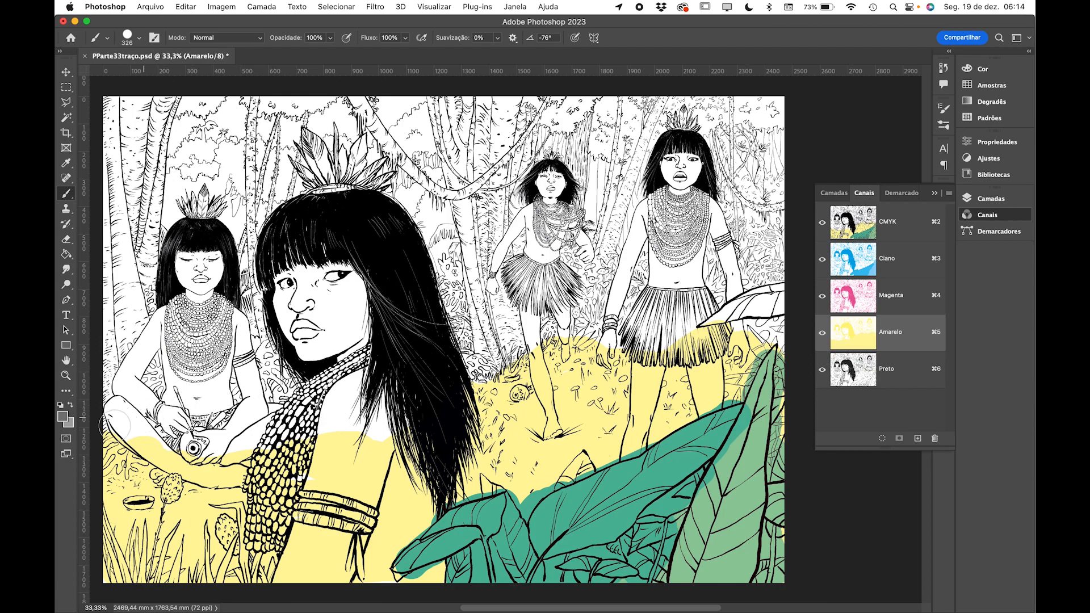
drag(579, 516, 585, 516)
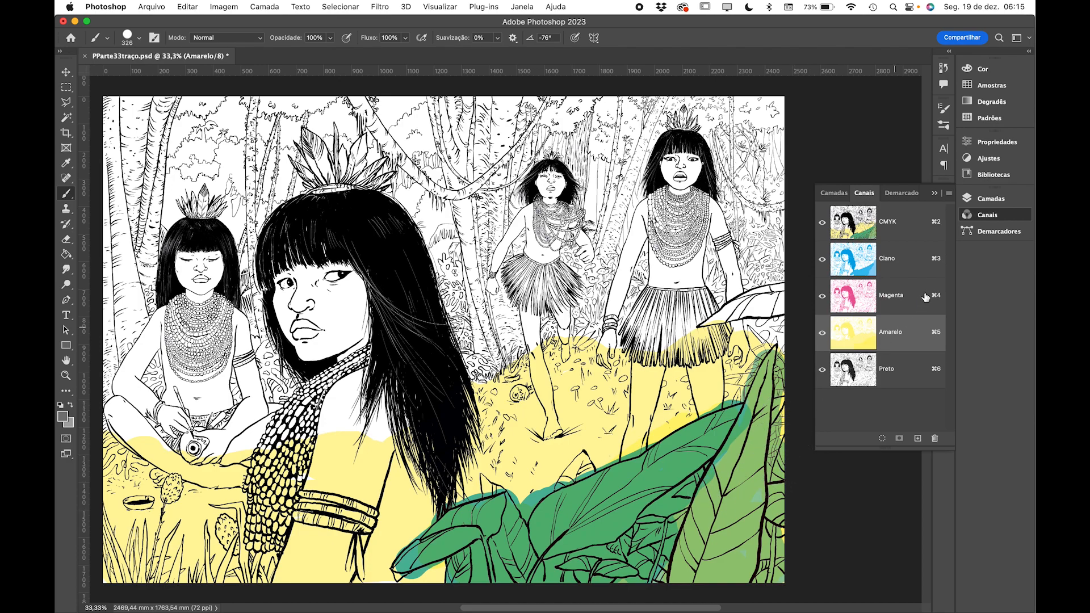
Step: Make Magenta the active channel, then place a test dab between the foreground leaves and undo it
click(908, 296)
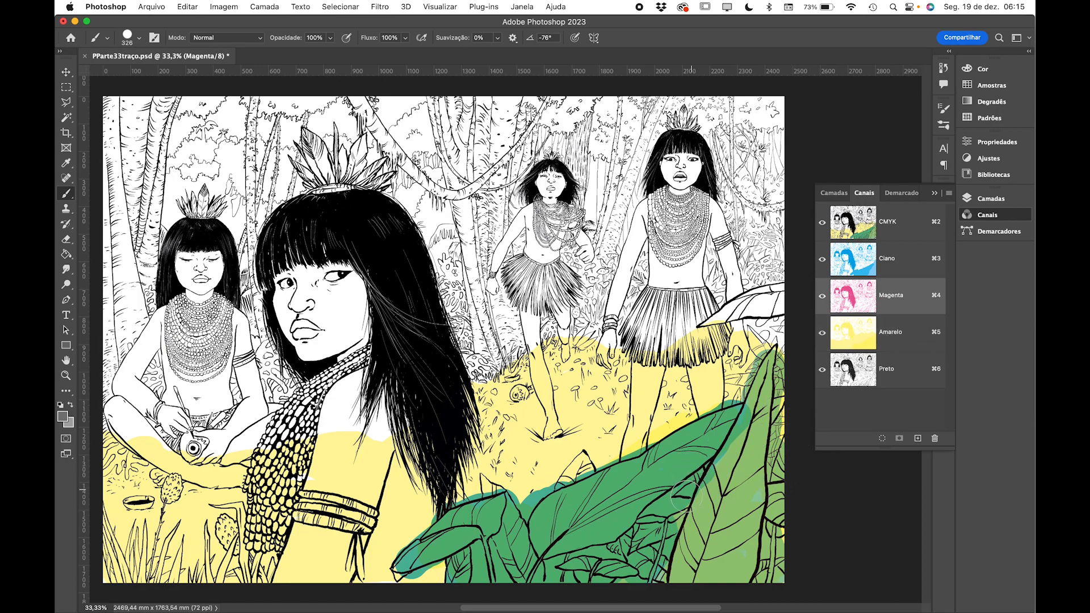
click(659, 511)
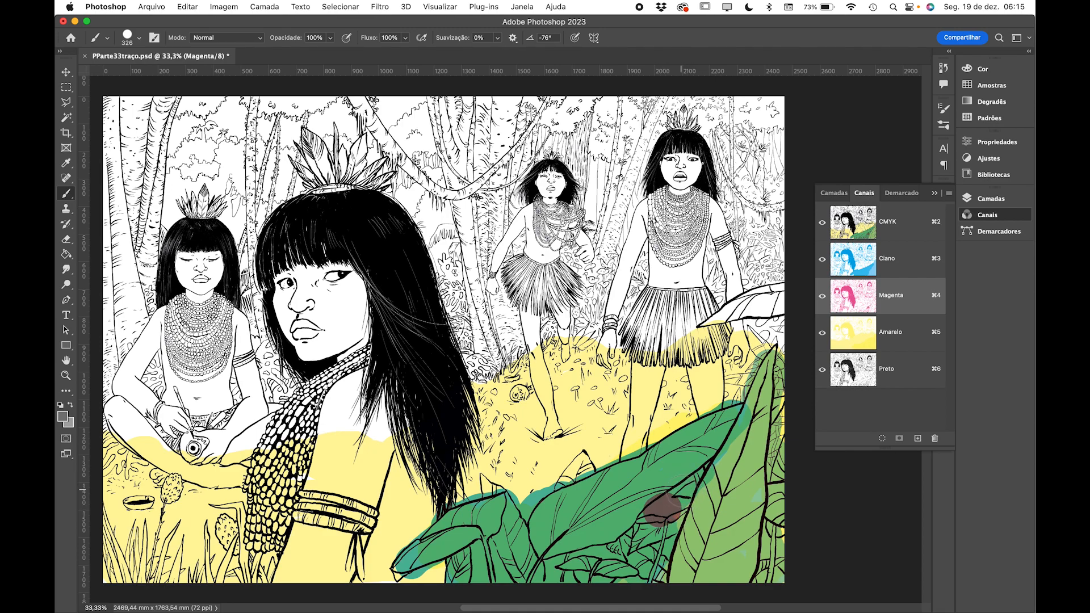
key(super+z)
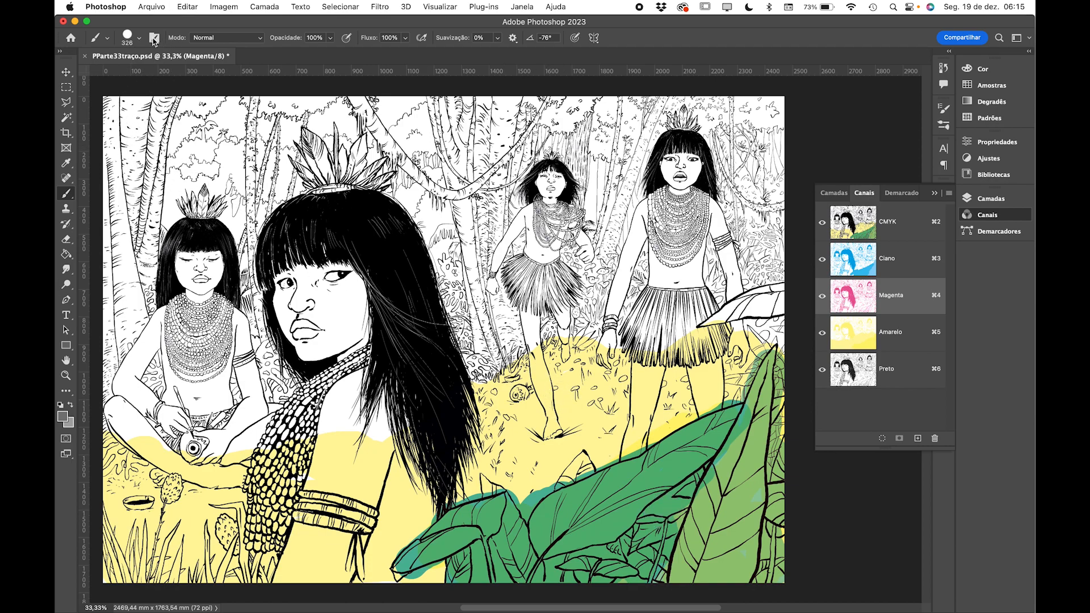
Step: Reduce the brush size to 76 px, then try a stroke between the foreground leaves and undo it
click(137, 39)
drag(186, 78, 154, 86)
key(Return)
drag(659, 503, 670, 505)
key(super+z)
Step: Set the foreground color to the light gray b7b6b6 and paint the gaps between the foreground leaves on the Magenta channel
click(62, 417)
mouse_move(311, 323)
mouse_down()
mouse_move(312, 267)
mouse_move(314, 283)
mouse_up()
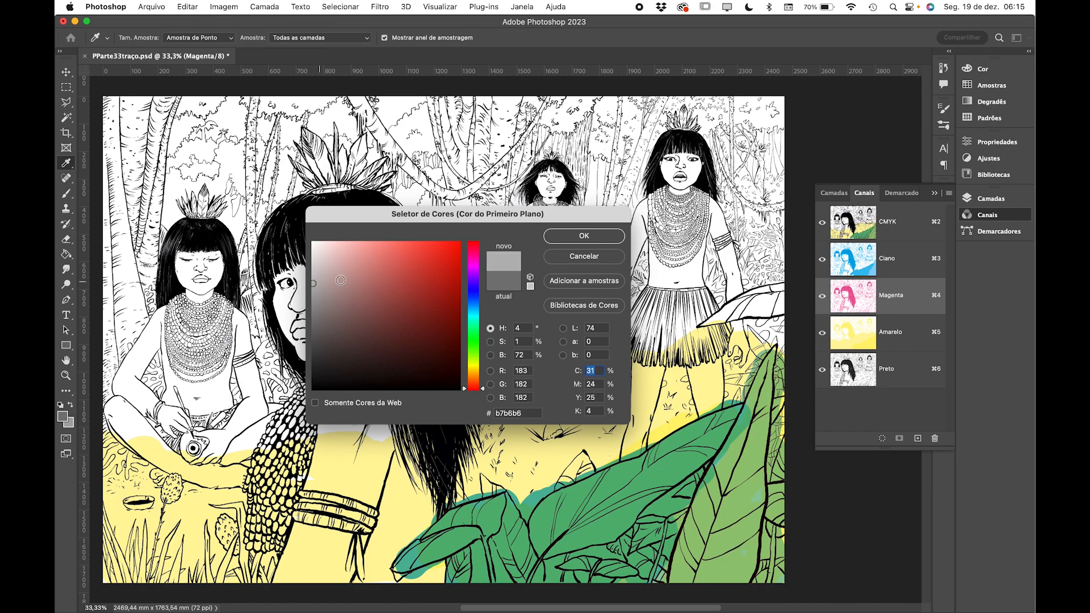
click(559, 238)
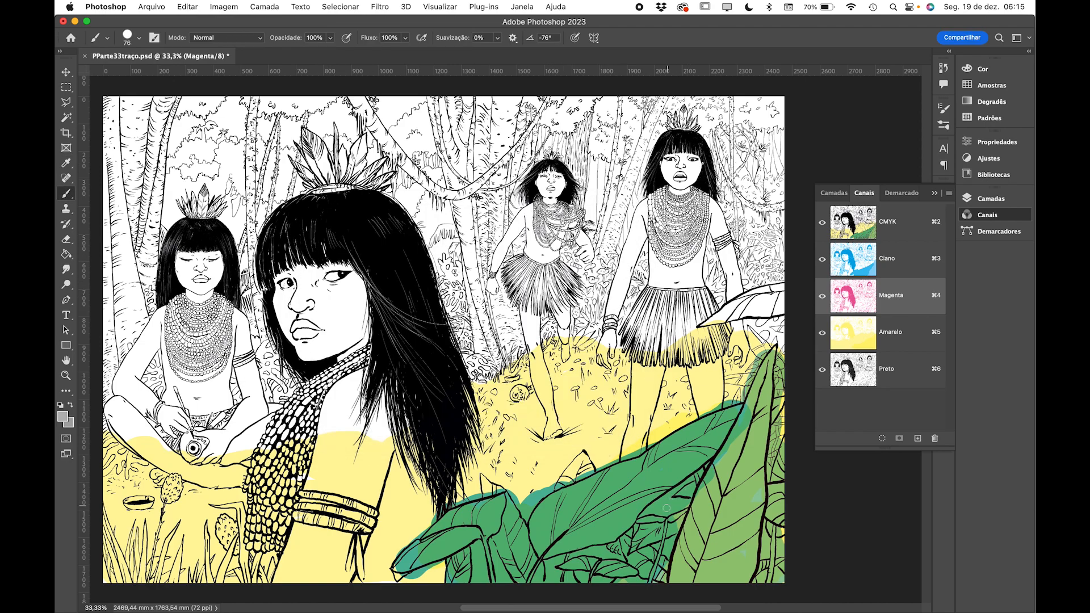
drag(663, 509, 657, 505)
drag(567, 562, 738, 486)
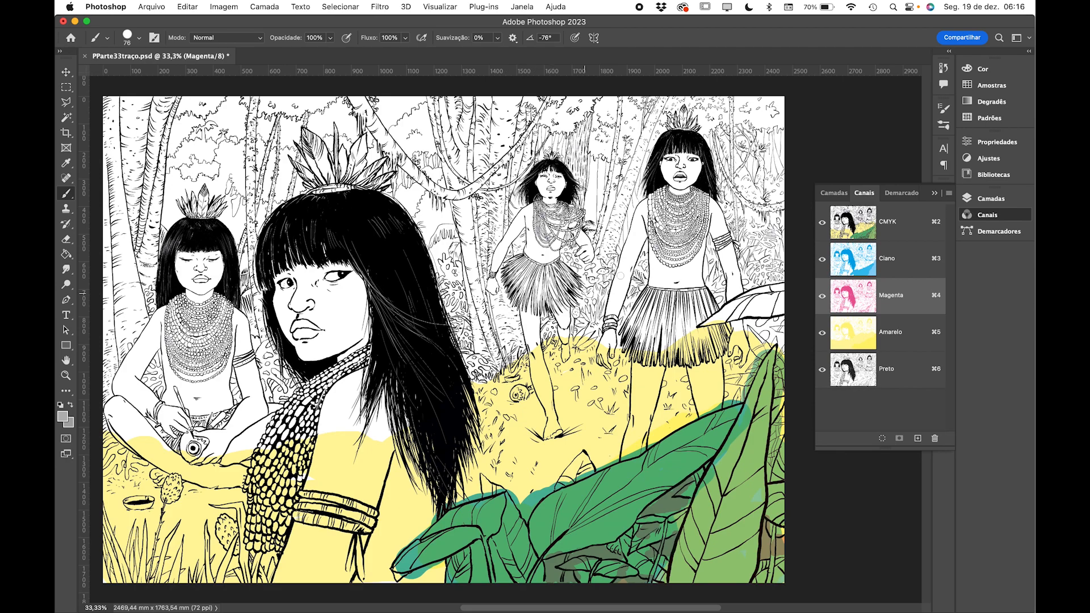
Step: Paint the foreground girl's face and upper neck on the Magenta channel
mouse_move(353, 299)
mouse_down()
mouse_move(334, 315)
mouse_move(341, 284)
mouse_move(320, 260)
mouse_move(293, 280)
mouse_move(349, 272)
mouse_move(358, 284)
mouse_move(334, 343)
mouse_move(301, 317)
mouse_move(279, 269)
mouse_move(275, 301)
mouse_move(292, 335)
mouse_move(319, 310)
mouse_up()
mouse_move(295, 352)
mouse_down()
mouse_move(311, 355)
mouse_move(326, 335)
mouse_move(338, 352)
mouse_move(366, 312)
mouse_up()
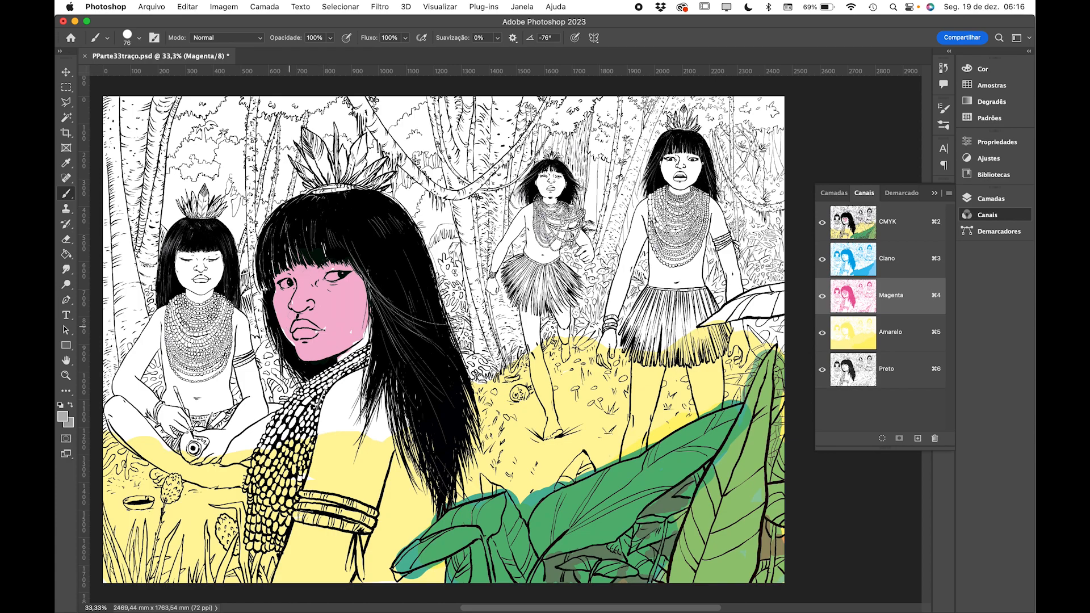
drag(369, 332, 343, 354)
Step: Paint over the foreground girl's face on the Amarelo channel, setting the foreground color to the gray 9a9999
click(914, 340)
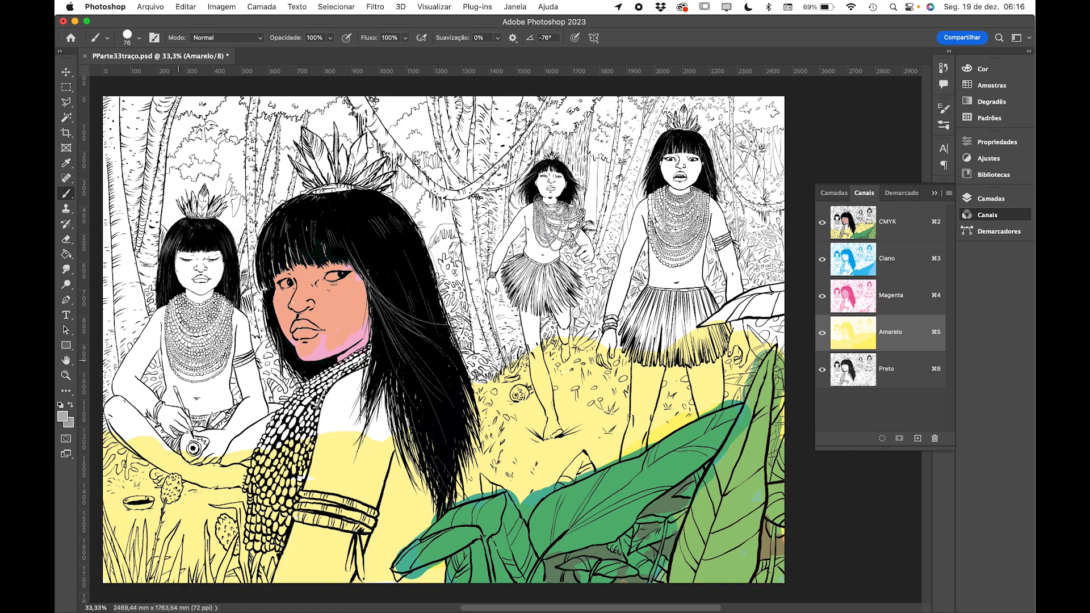
click(64, 418)
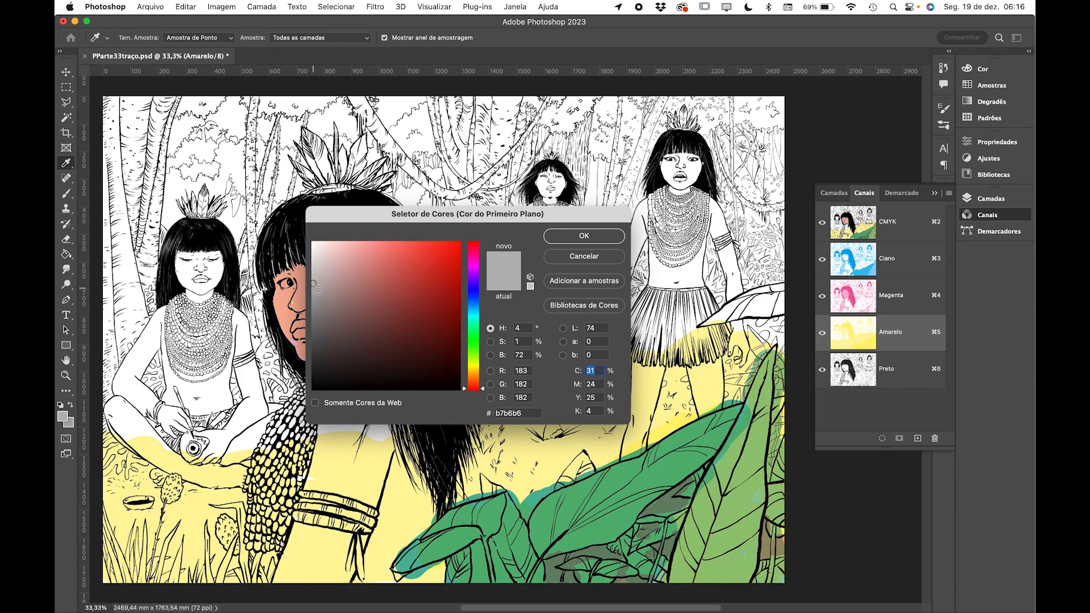
drag(315, 283, 312, 300)
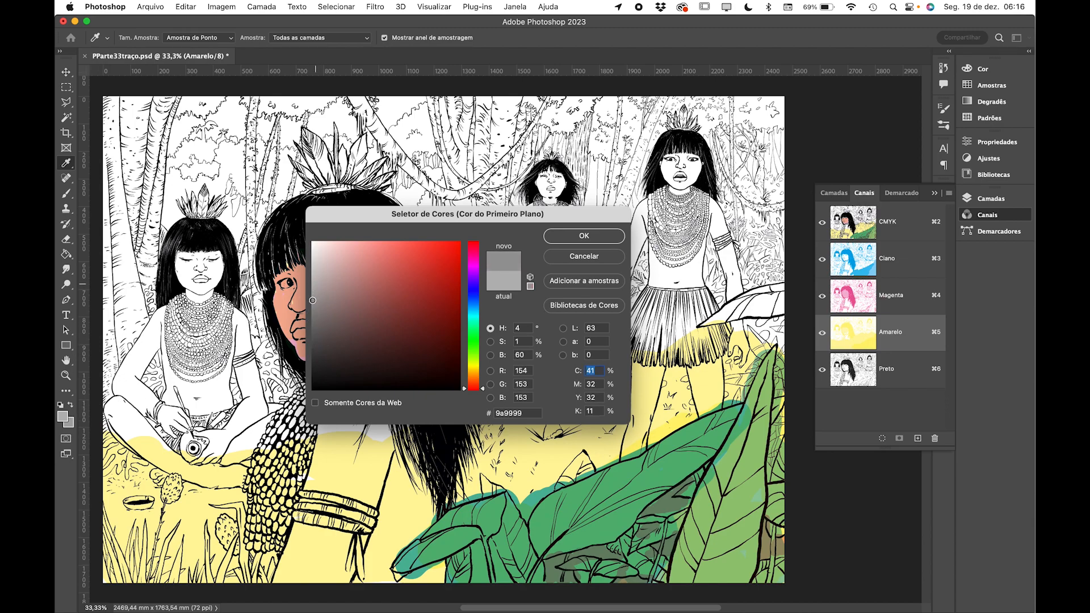
click(570, 237)
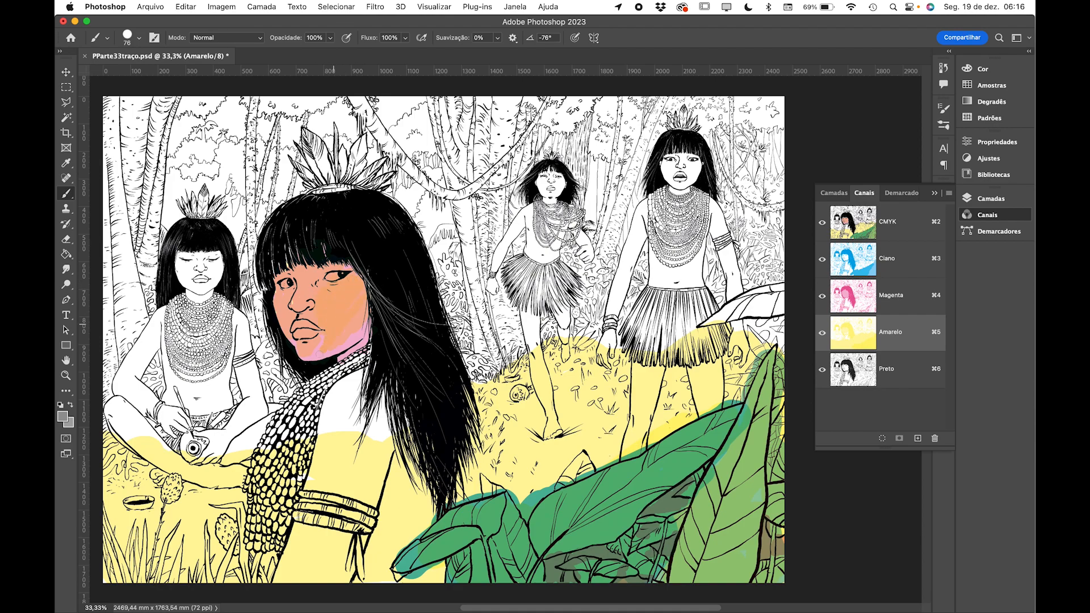
drag(354, 335, 346, 345)
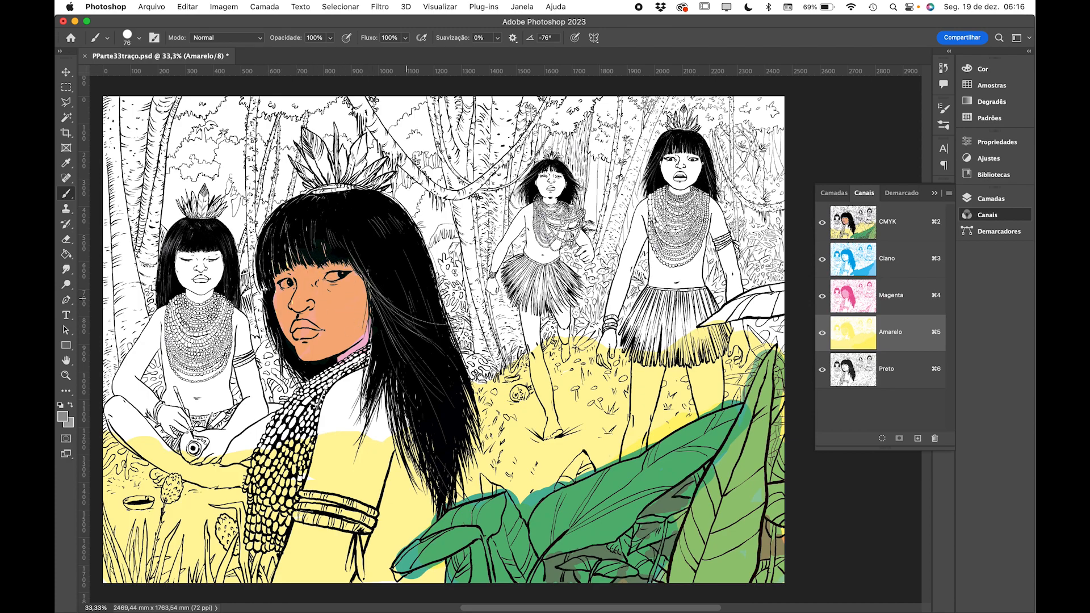
Step: Make Magenta the active channel and repaint the foreground girl's face and neck with the gray 9a9999
click(902, 298)
mouse_move(285, 272)
mouse_down()
mouse_move(278, 295)
mouse_move(300, 267)
mouse_move(341, 320)
mouse_move(329, 311)
mouse_move(354, 281)
mouse_move(341, 337)
mouse_move(284, 324)
mouse_move(275, 309)
mouse_move(315, 340)
mouse_move(329, 332)
mouse_move(321, 356)
mouse_move(354, 338)
mouse_move(355, 292)
mouse_up()
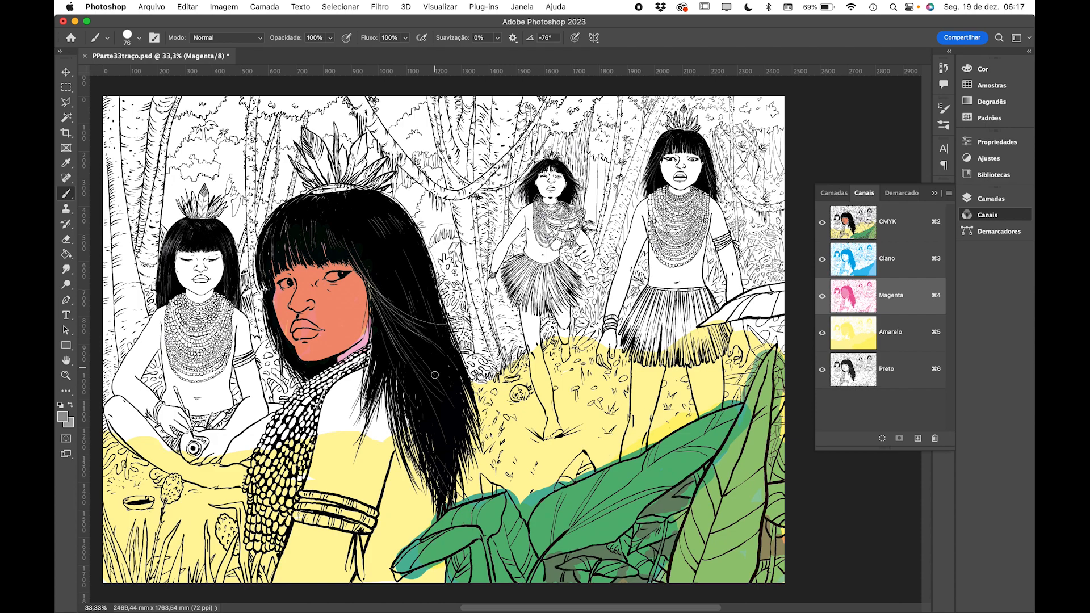
drag(356, 337, 338, 357)
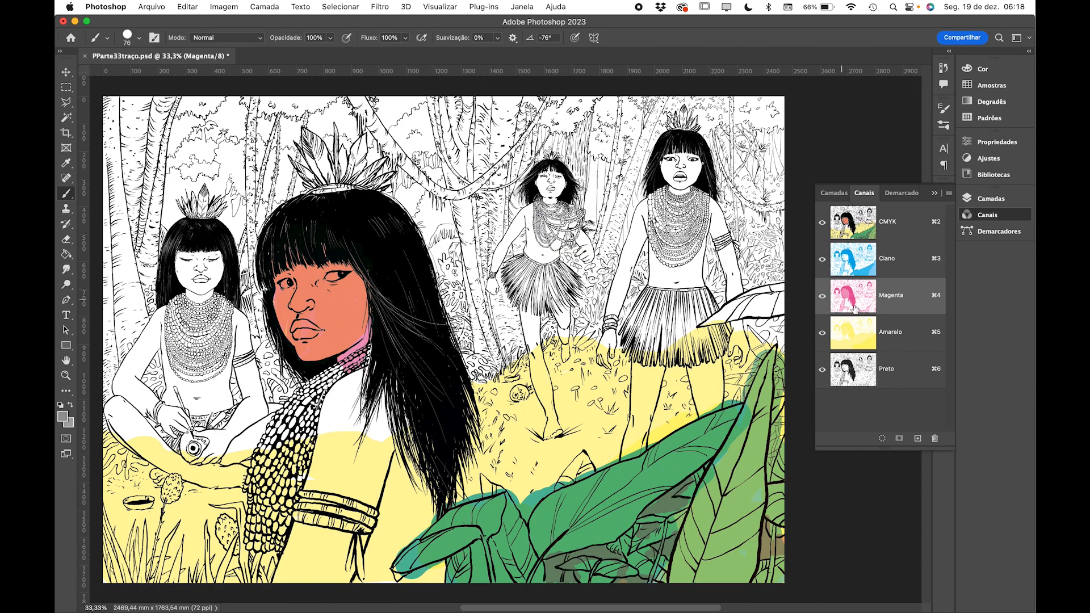
Step: Make Amarelo the active channel and touch up the foreground girl's jaw and neck
click(866, 331)
mouse_move(347, 351)
mouse_down()
mouse_move(366, 323)
mouse_move(335, 328)
mouse_up()
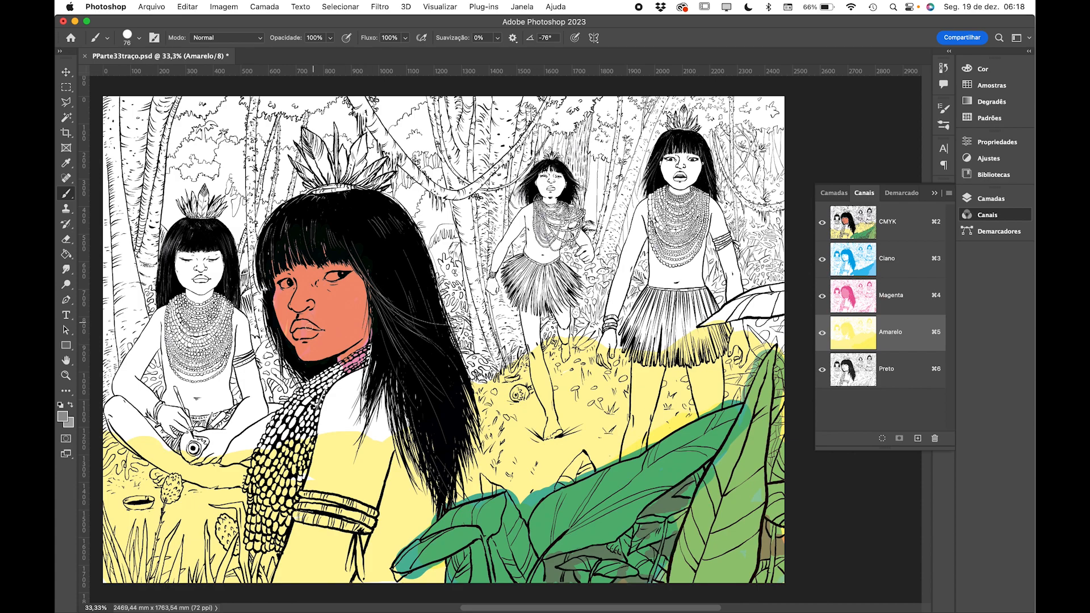